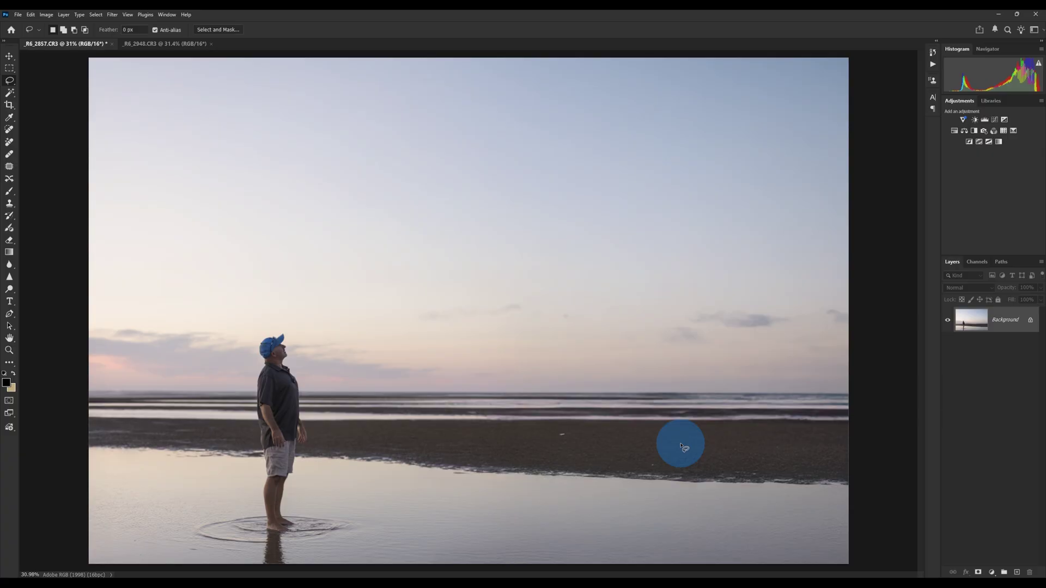
Step: Select the dog as the subject in the _R6_2948.CR3 photo
click(163, 47)
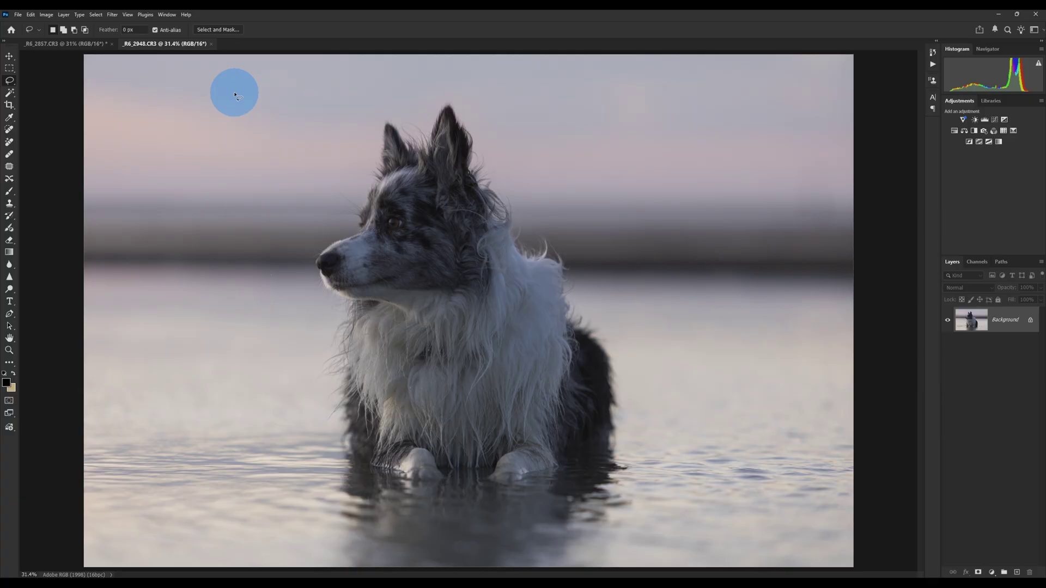
click(71, 46)
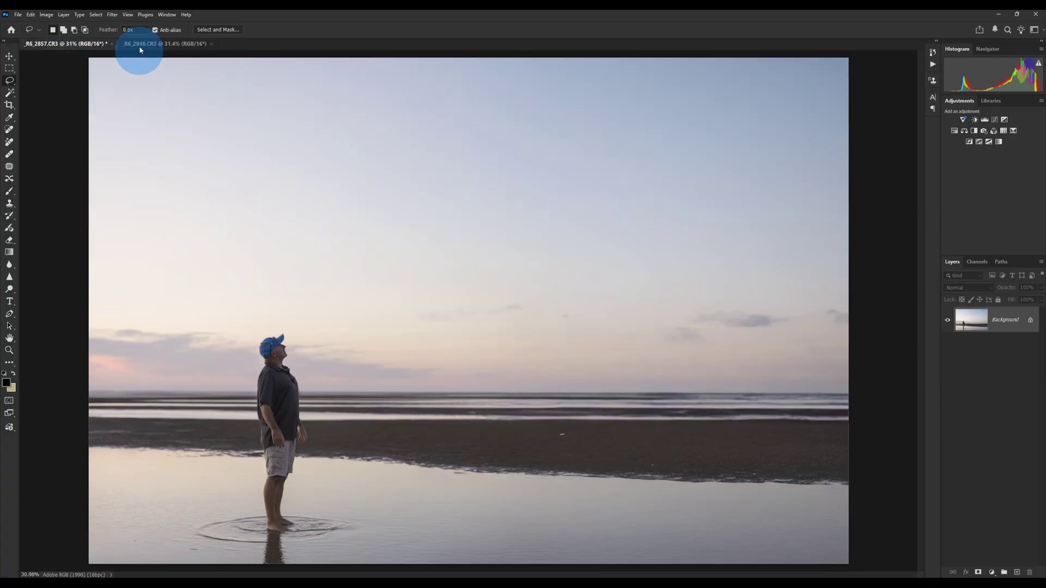
click(166, 47)
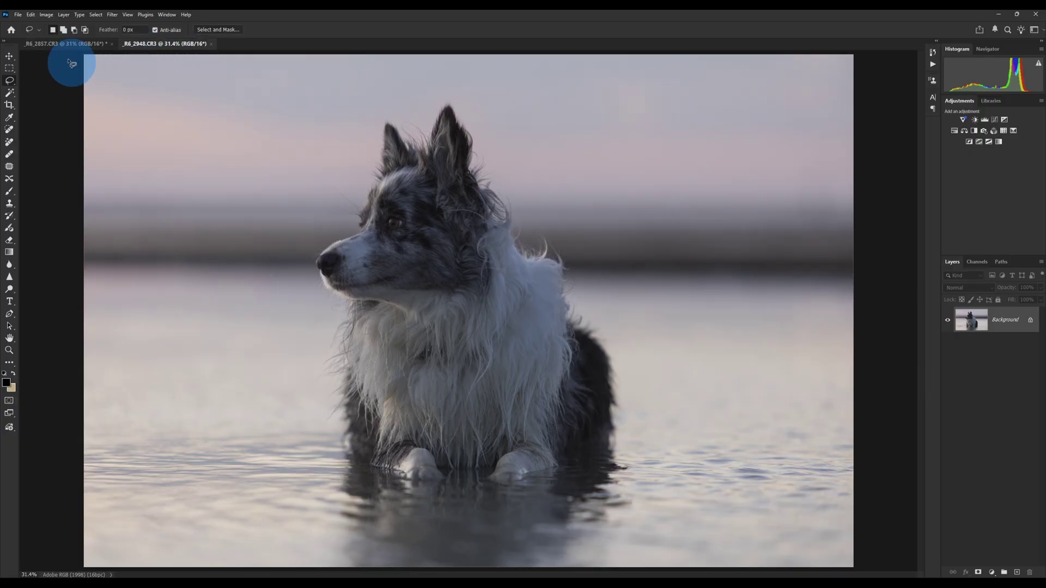
click(163, 43)
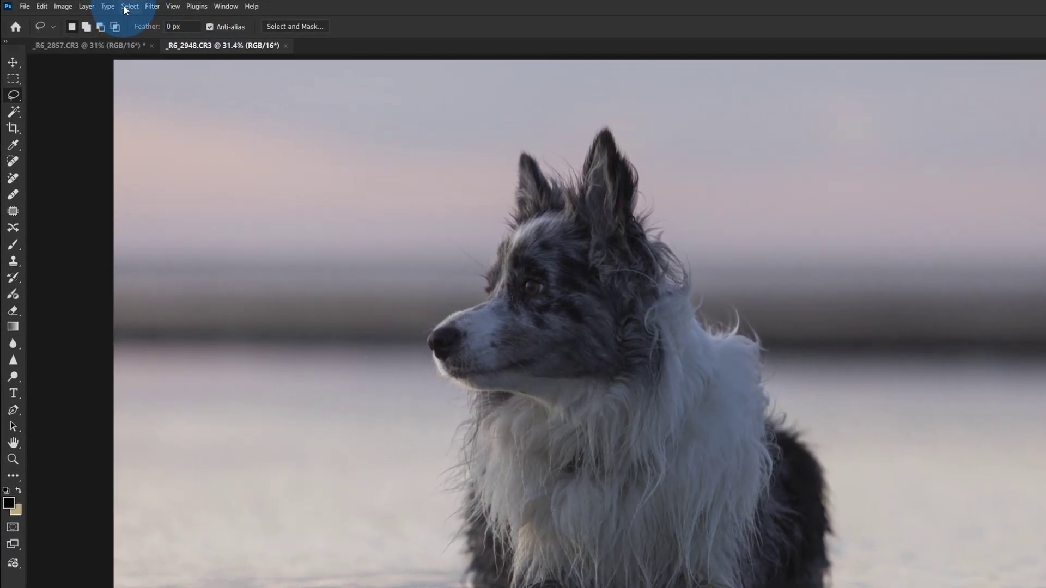
click(124, 7)
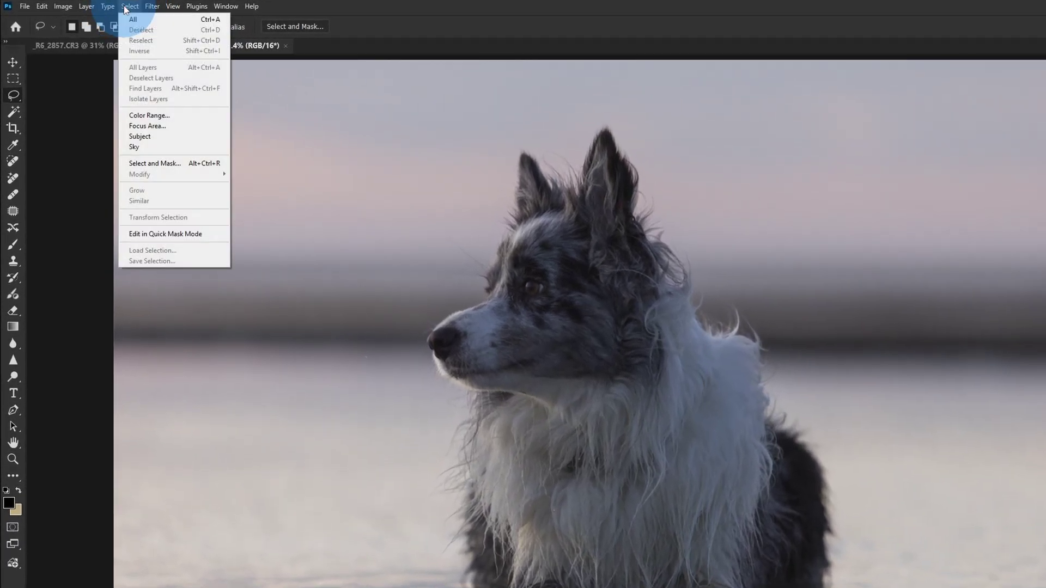
click(162, 135)
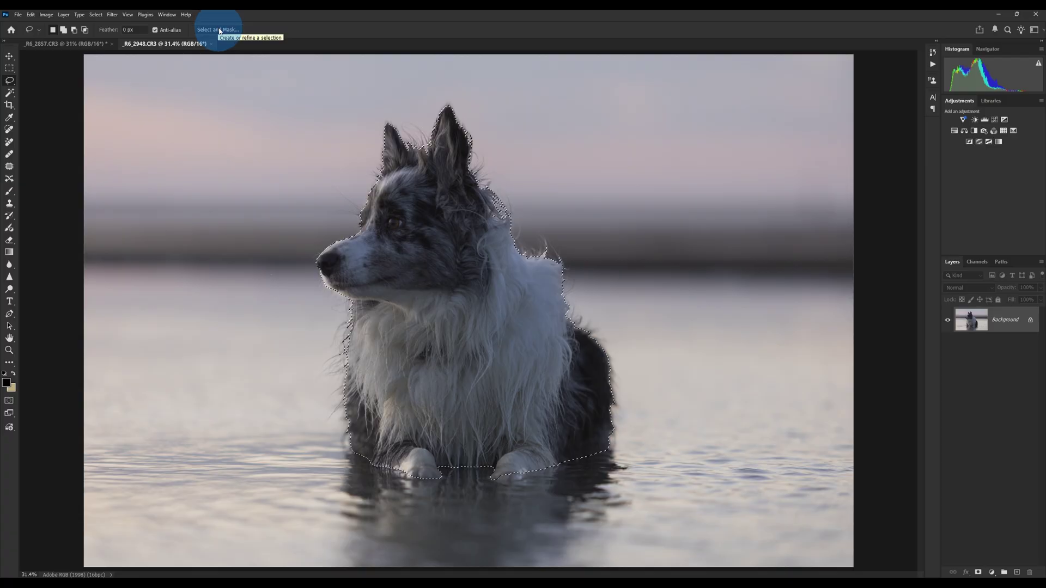
click(9, 56)
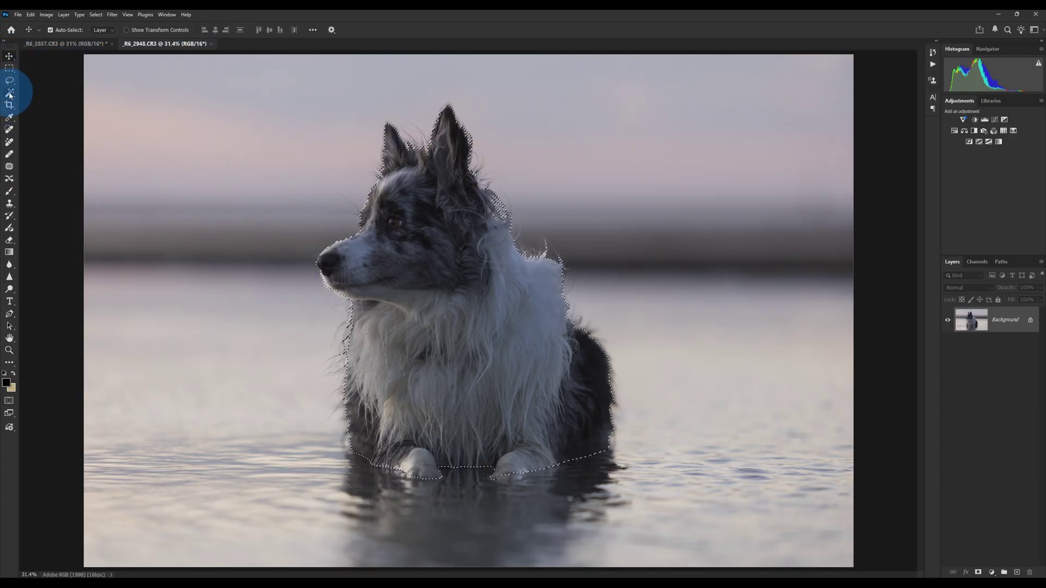
click(9, 81)
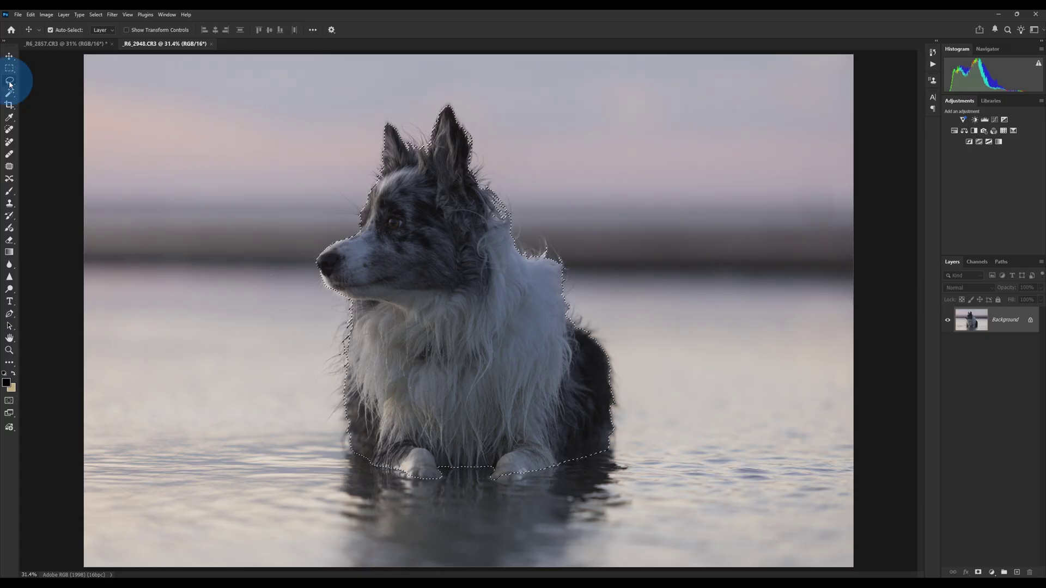
click(8, 69)
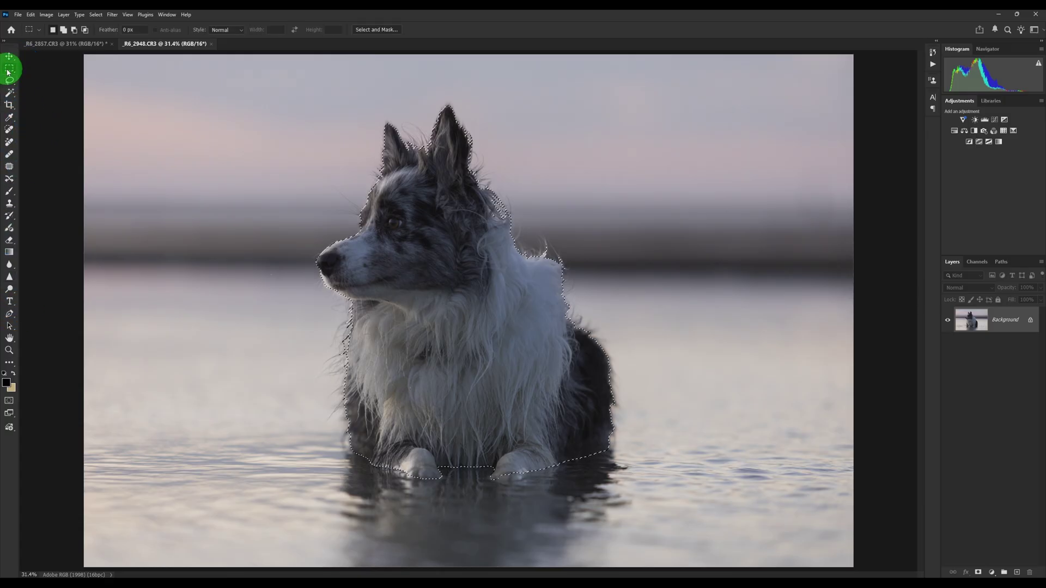
click(9, 80)
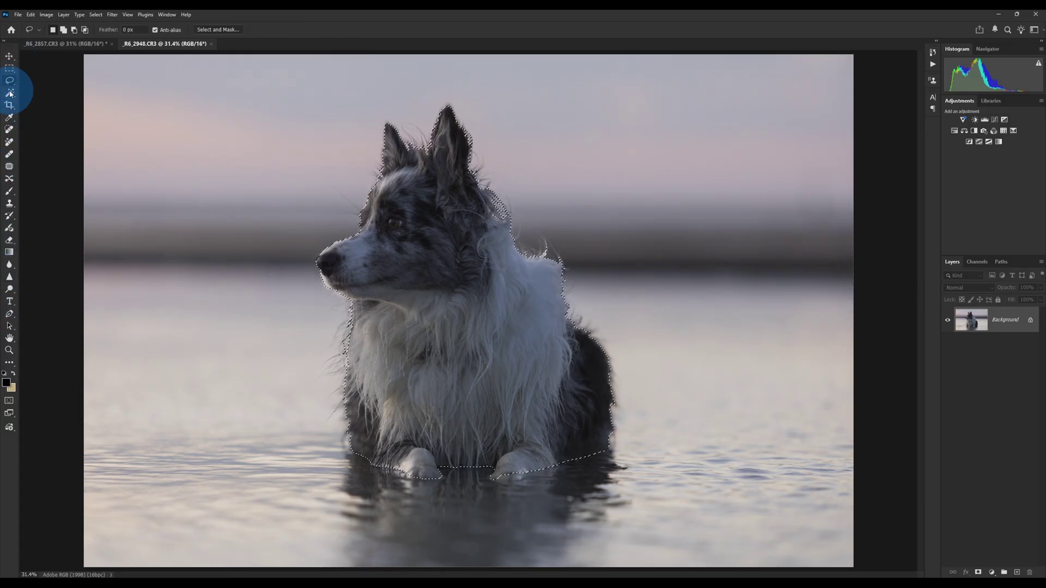
click(11, 93)
click(9, 81)
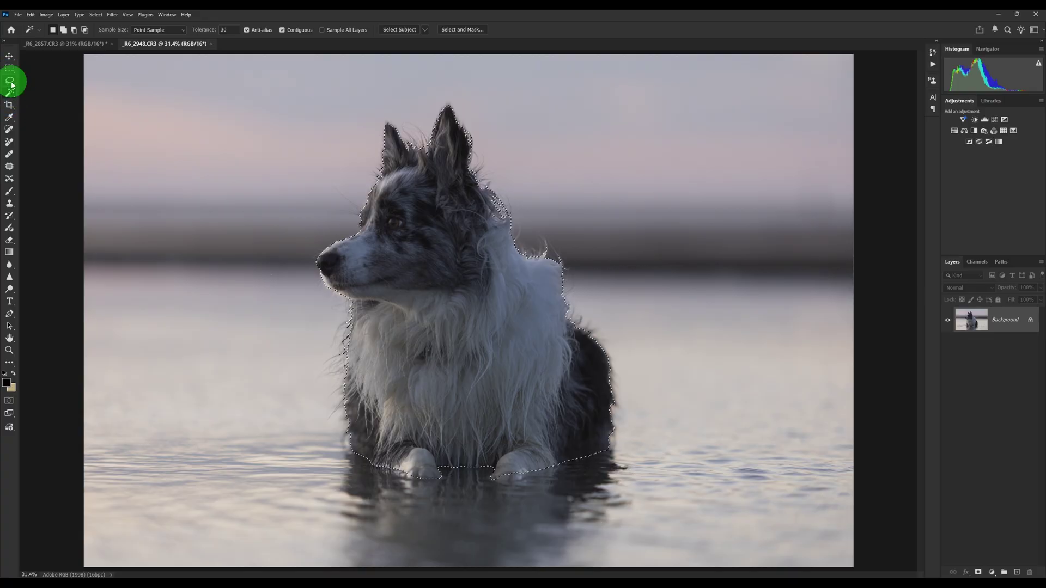
click(10, 69)
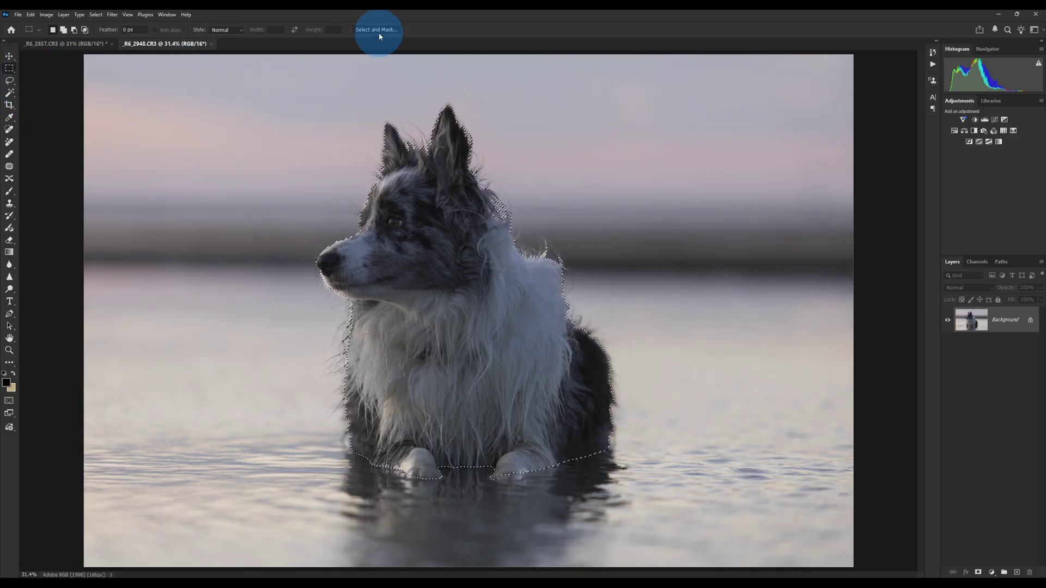
click(9, 82)
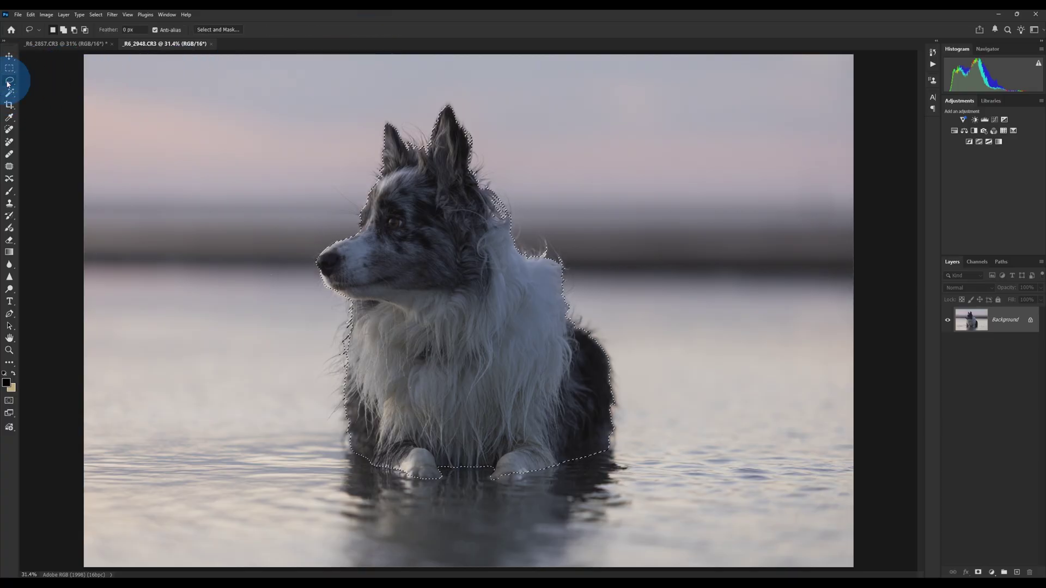
Step: Open the dog selection in Select and Mask, preview it as Overlay, and output it to a new layer with layer mask
click(223, 30)
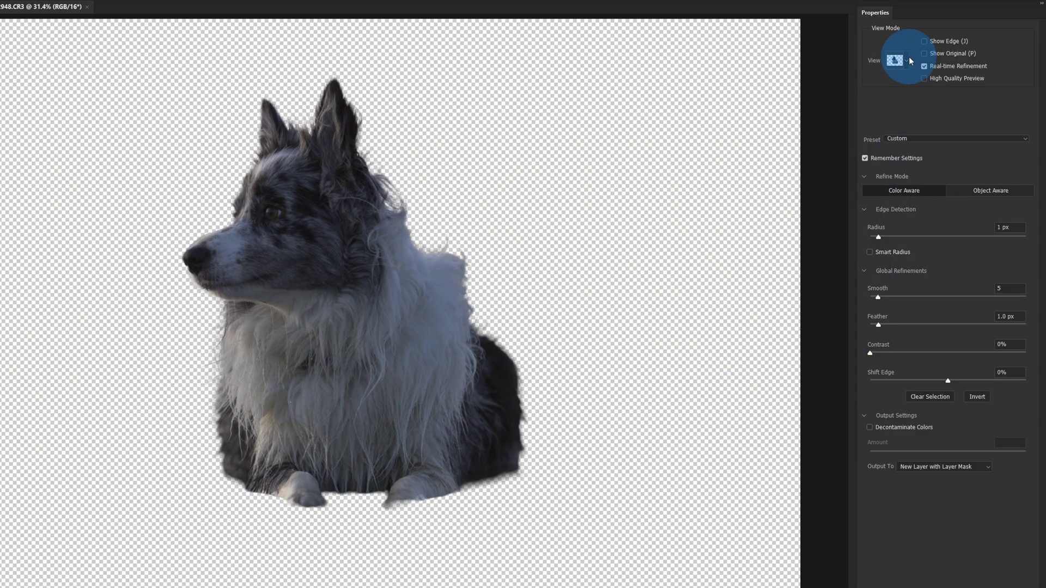
click(907, 60)
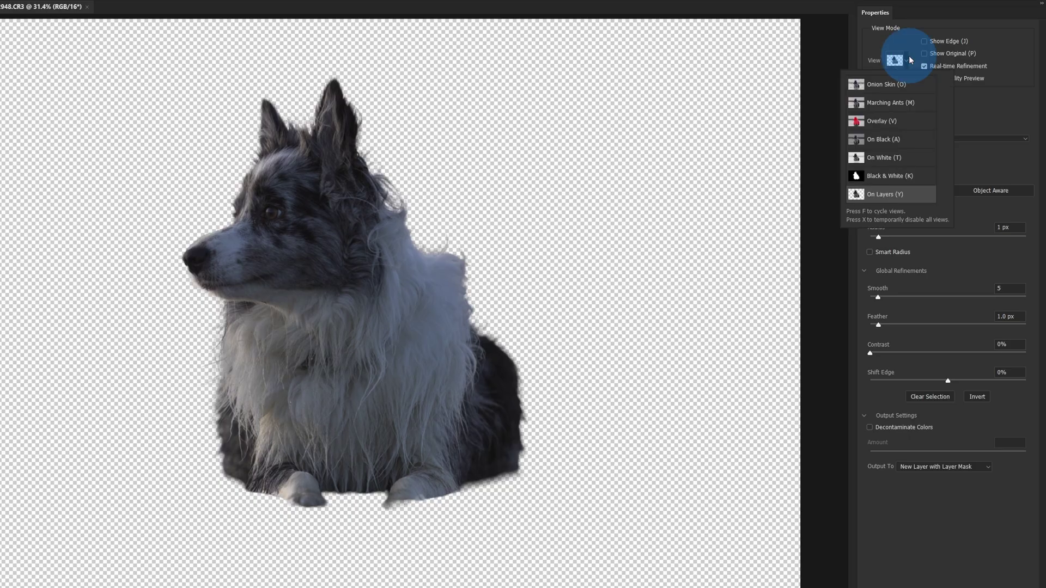
click(880, 121)
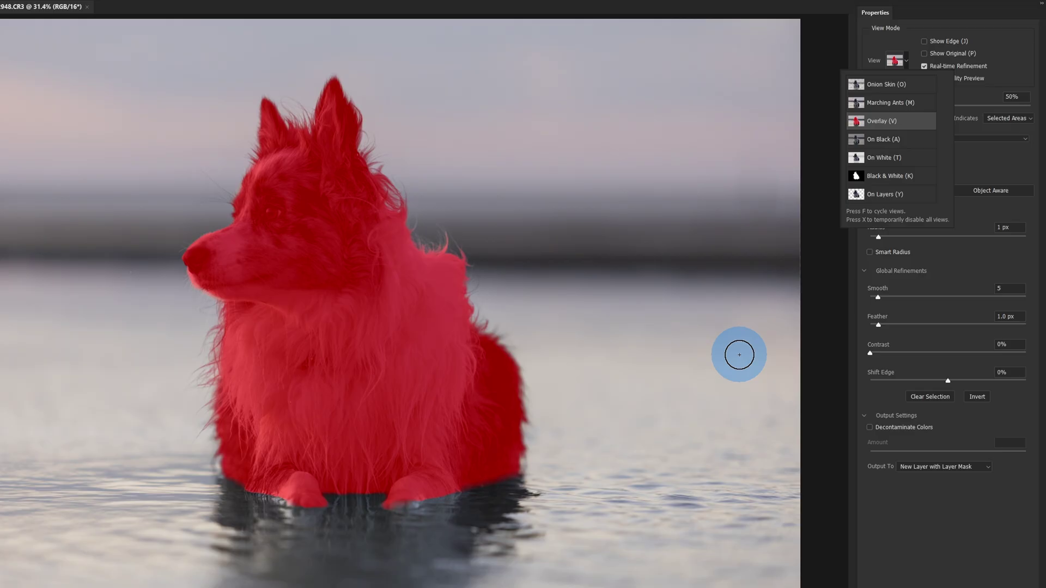
click(958, 70)
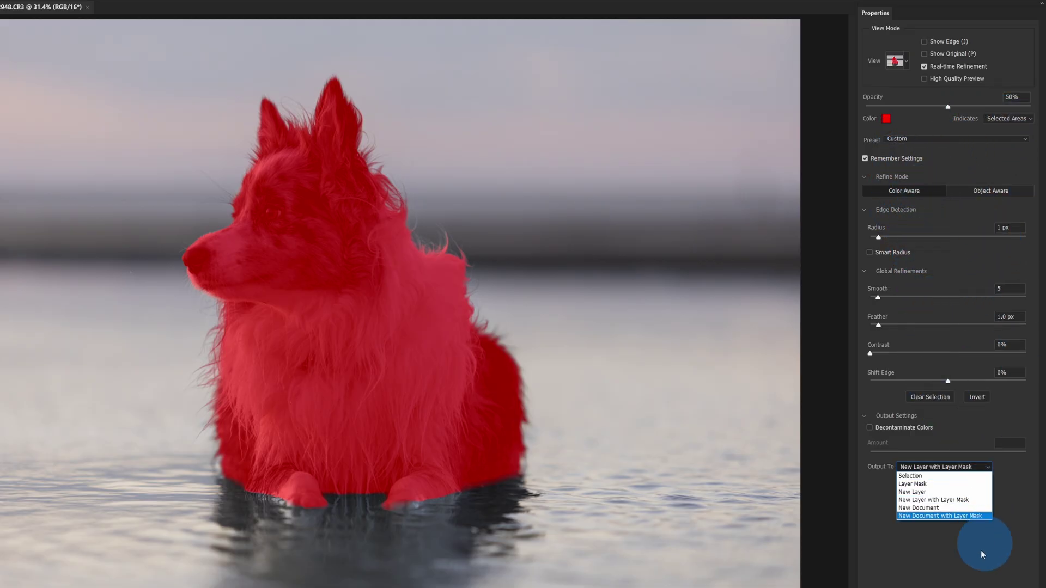
click(945, 500)
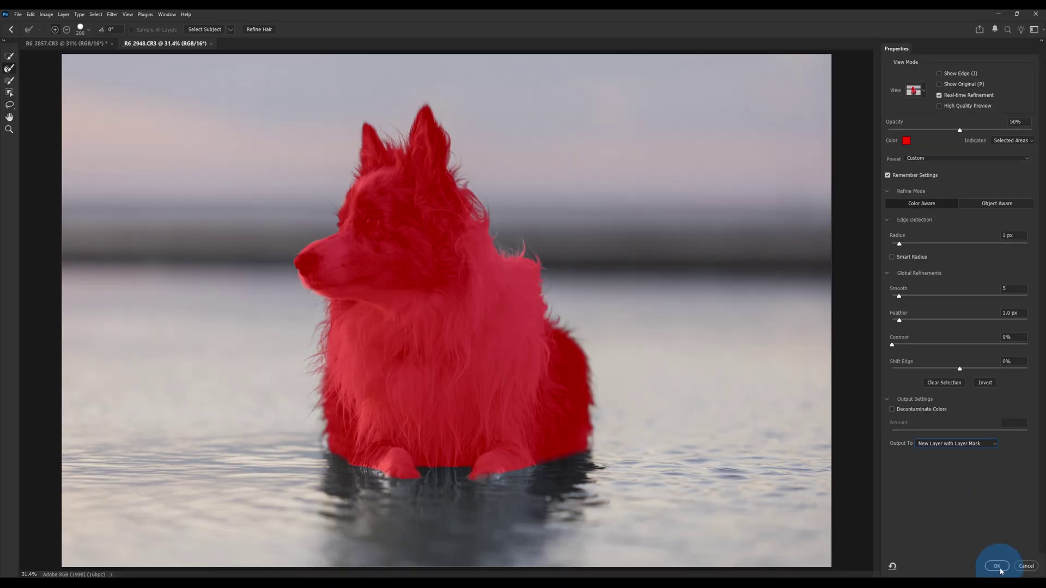
click(997, 567)
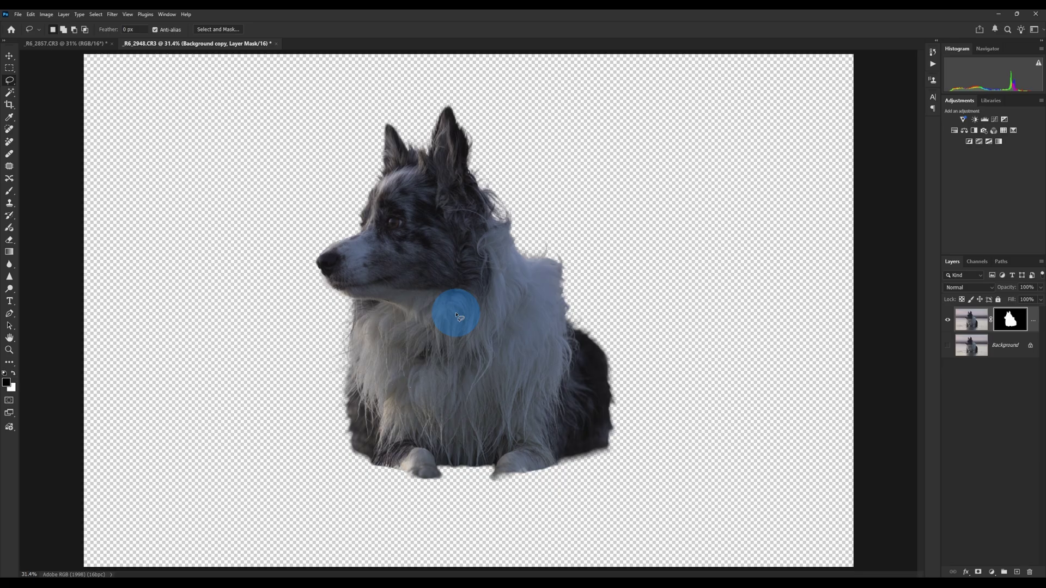
Step: Float the dog document in its own window and copy its masked dog layer into the _R6_2857.CR3 beach photo
click(9, 56)
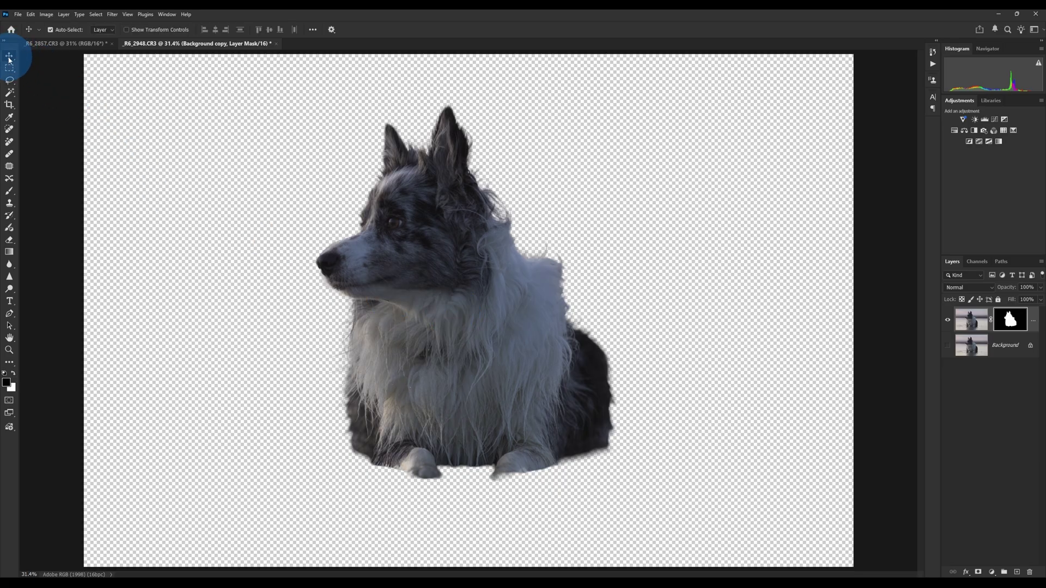
drag(210, 44, 201, 387)
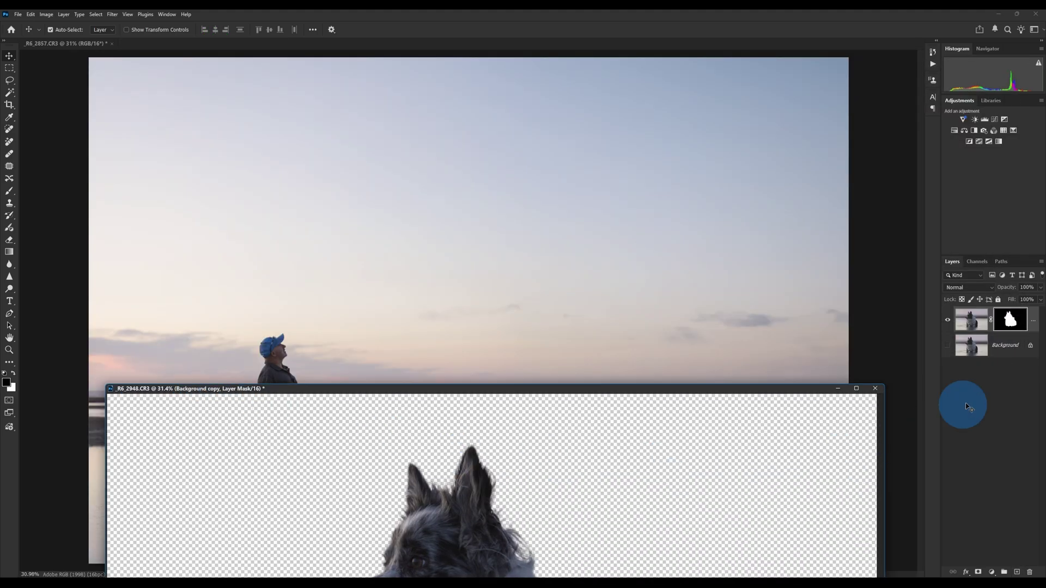
click(969, 319)
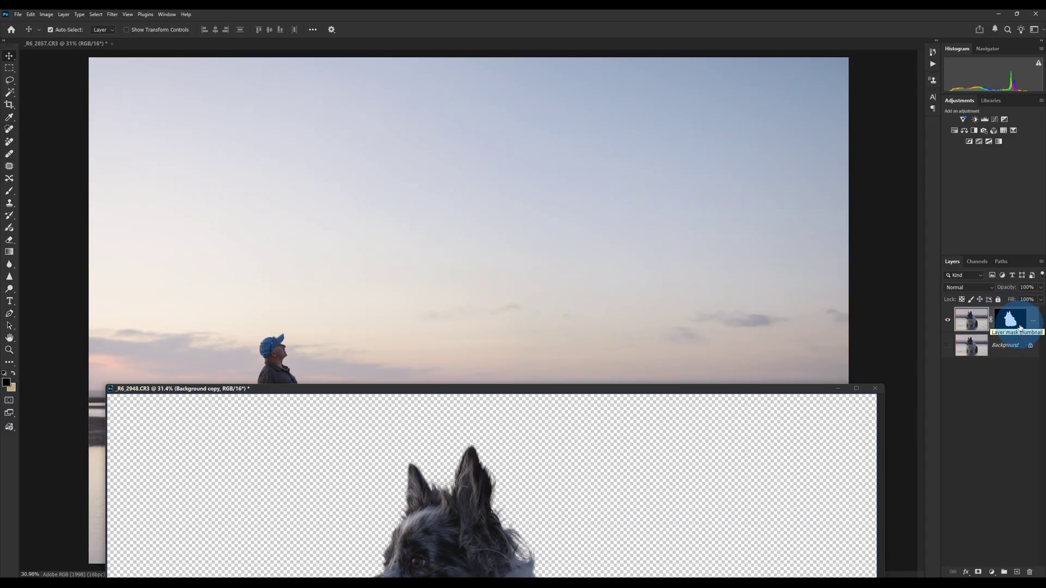
click(976, 323)
drag(976, 323, 589, 315)
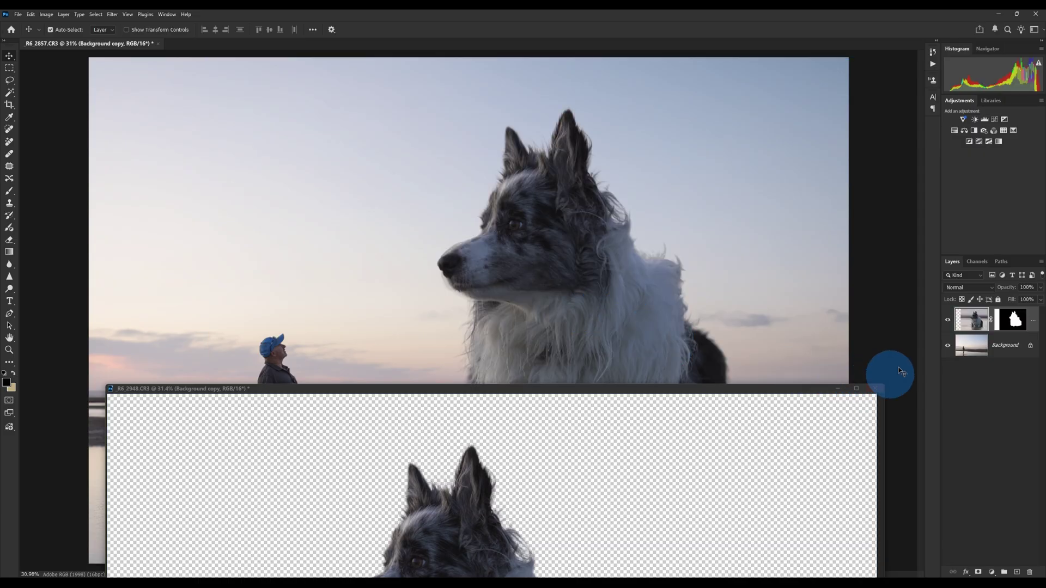
Step: Close the floating _R6_2948.CR3 document without saving its changes
drag(738, 390, 672, 363)
click(811, 361)
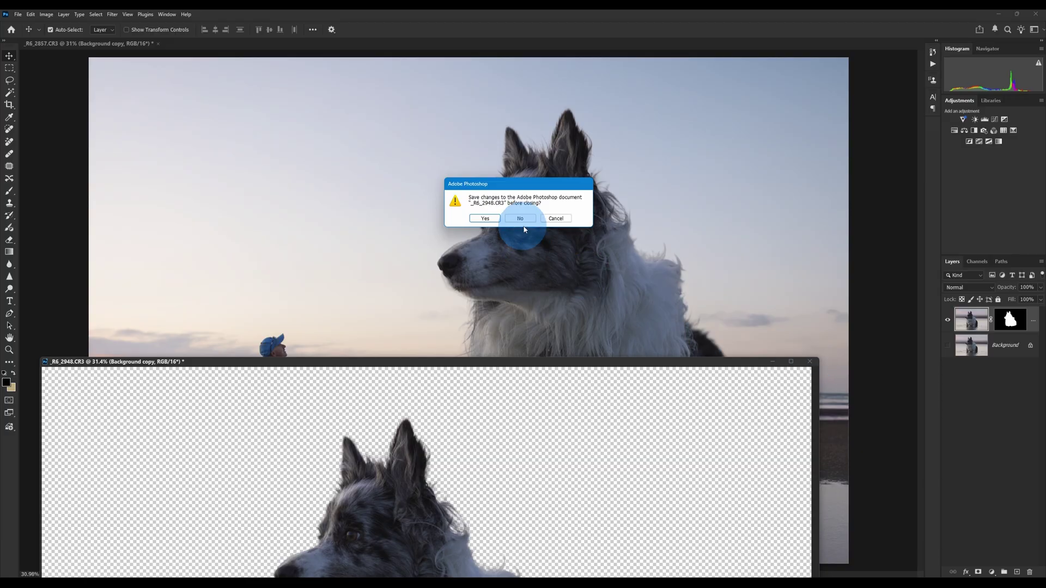
click(518, 221)
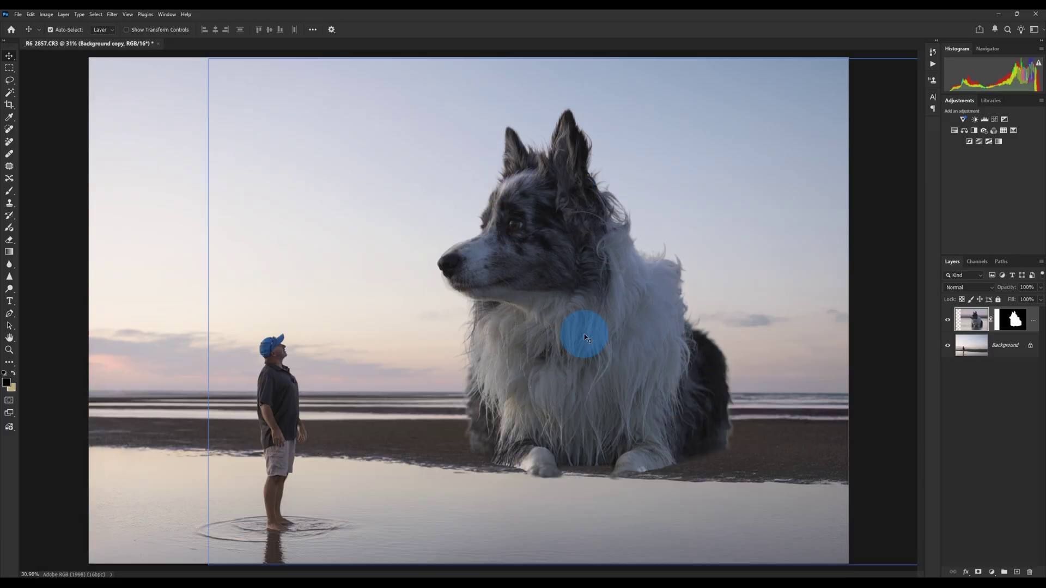
Step: Place the dog at the water's edge facing the man and scale it up to about 110%
drag(604, 368, 626, 359)
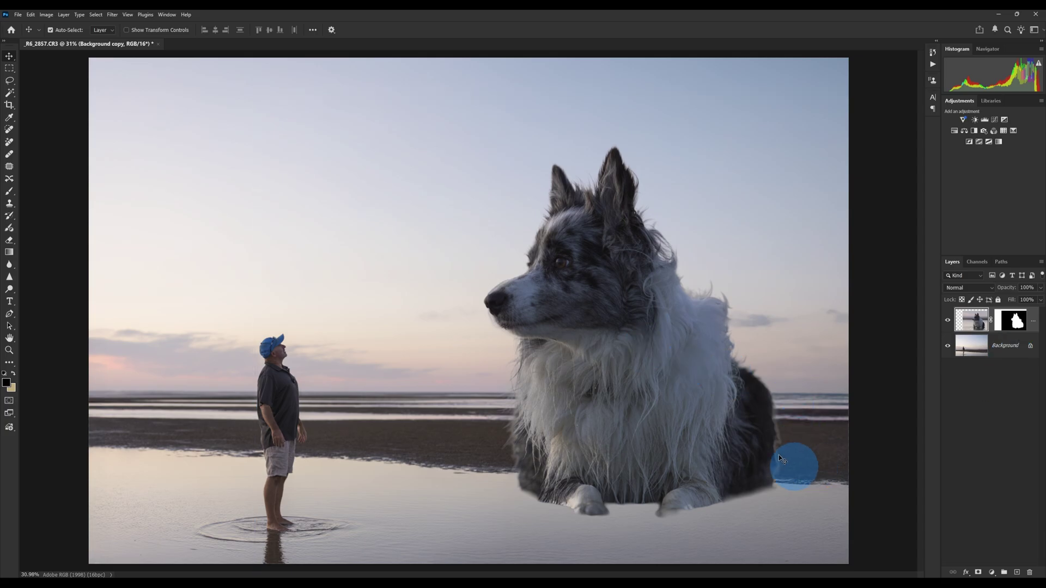
key(ctrl+t)
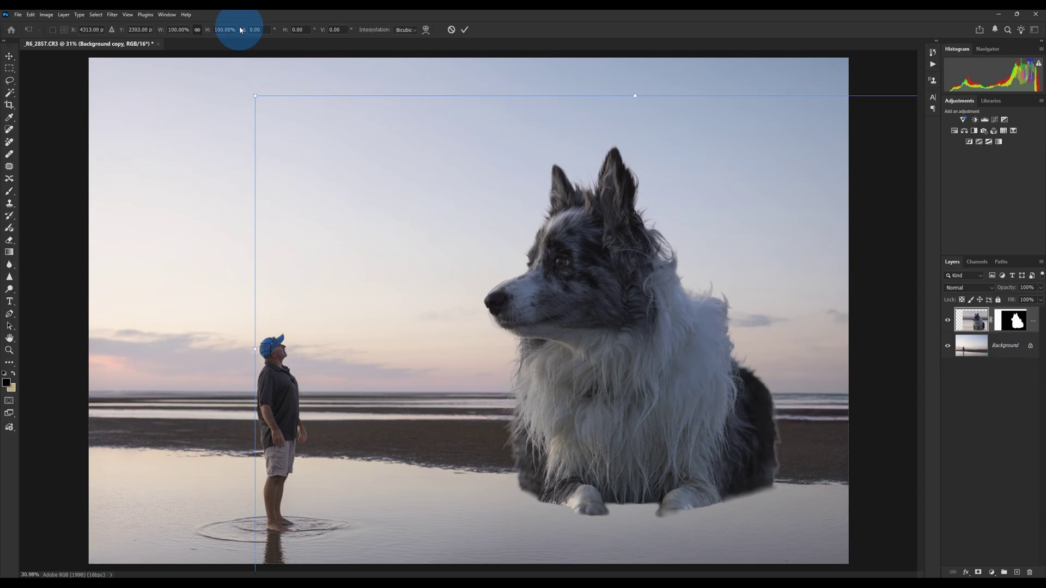
drag(254, 95, 173, 51)
drag(625, 344, 665, 355)
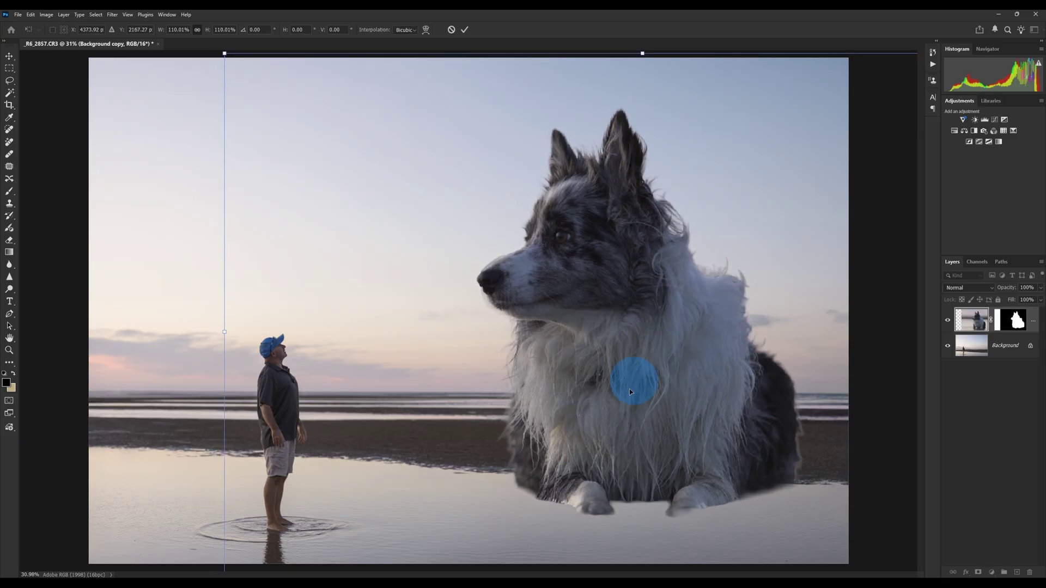
mouse_move(654, 437)
mouse_down()
mouse_move(659, 458)
mouse_move(655, 434)
mouse_up()
key(Return)
Step: Target the dog layer's mask with the Brush tool and make white the foreground color
click(1011, 320)
key(b)
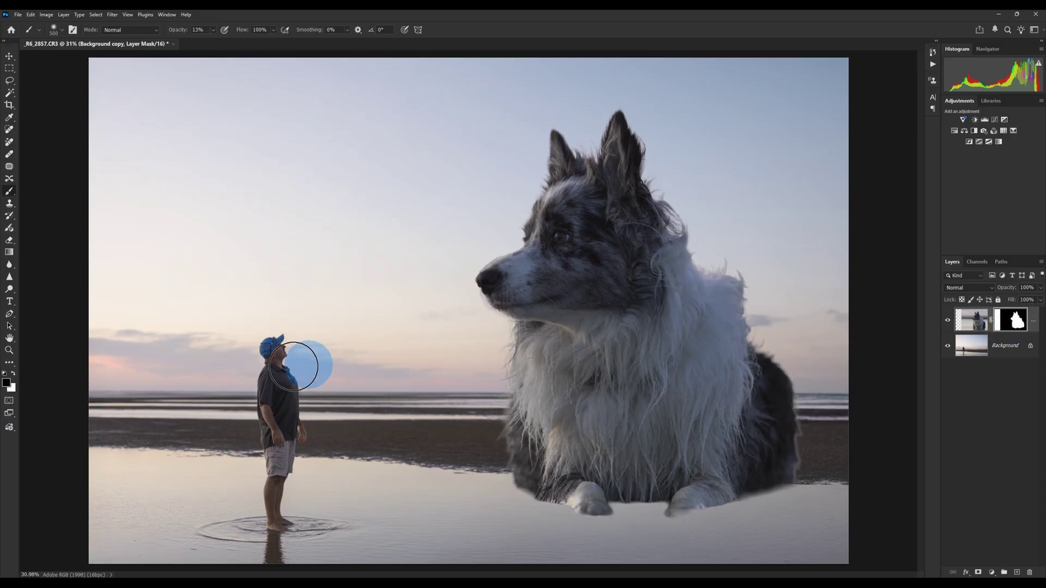
click(14, 376)
click(14, 374)
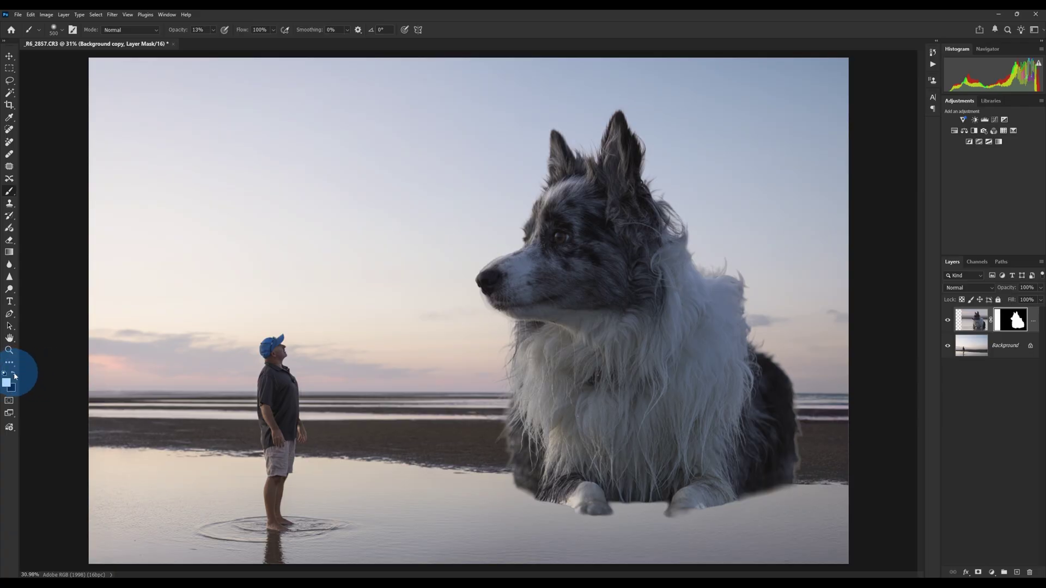
click(14, 375)
mouse_move(672, 526)
mouse_down()
mouse_move(504, 490)
mouse_move(678, 513)
mouse_move(551, 495)
mouse_move(715, 495)
mouse_move(665, 505)
mouse_up()
click(1019, 326)
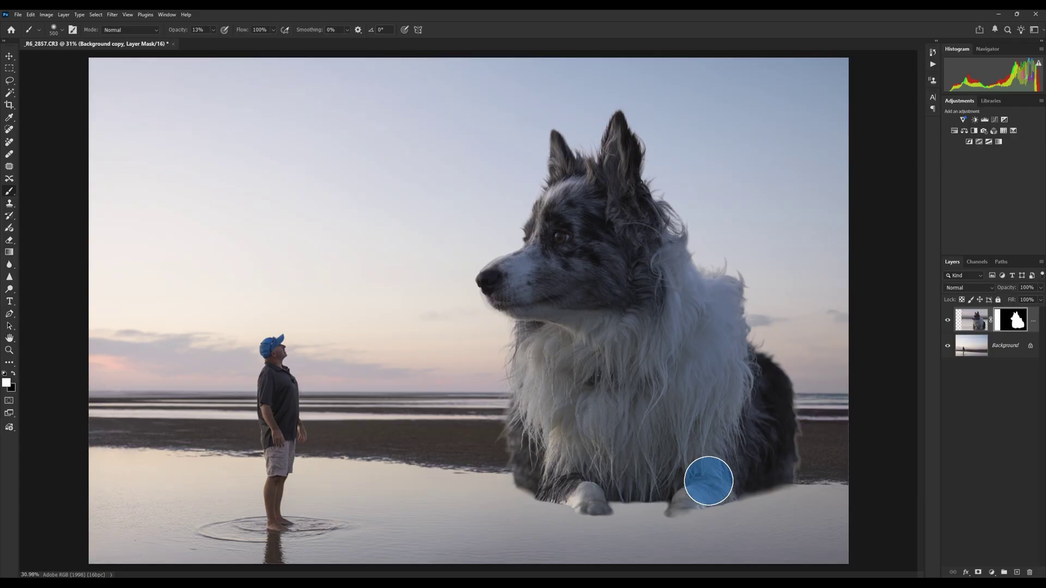
Step: Set the brush opacity to 12% and paint on the dog layer's mask to reveal its water across the area below the paws
click(214, 30)
drag(213, 40, 217, 43)
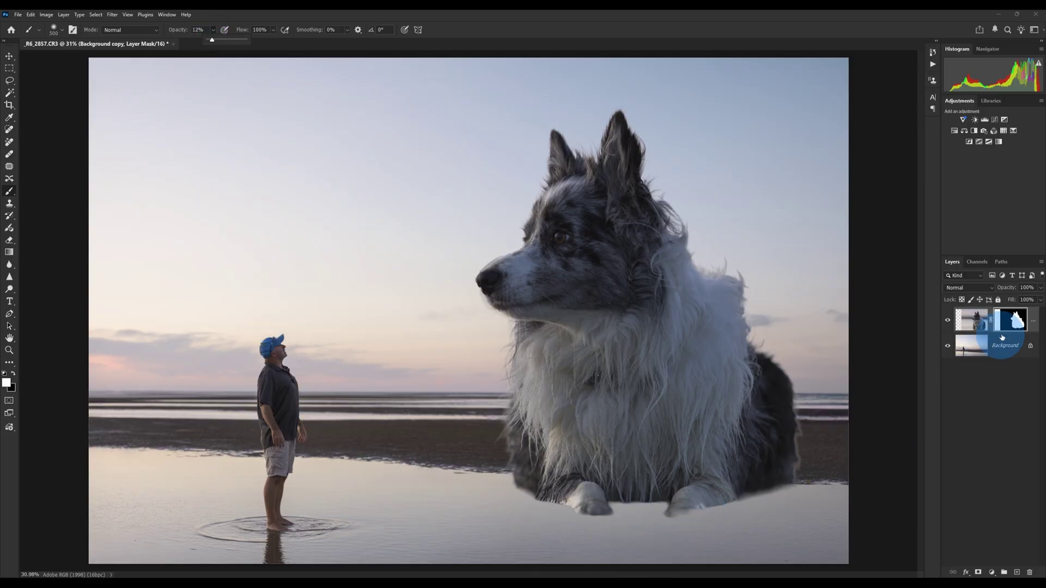
click(1016, 321)
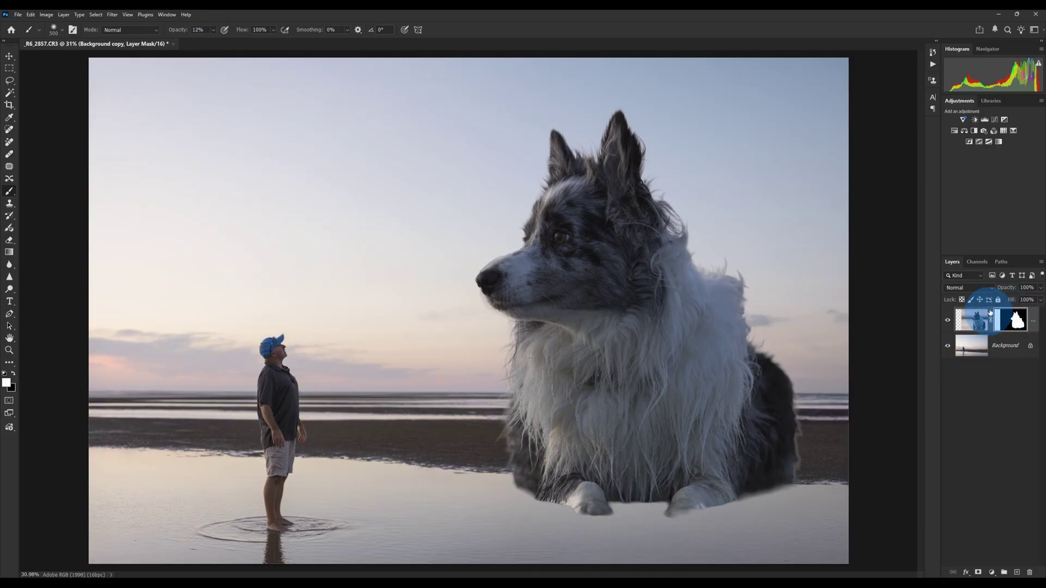
mouse_move(666, 539)
mouse_down()
mouse_move(618, 519)
mouse_move(545, 522)
mouse_up()
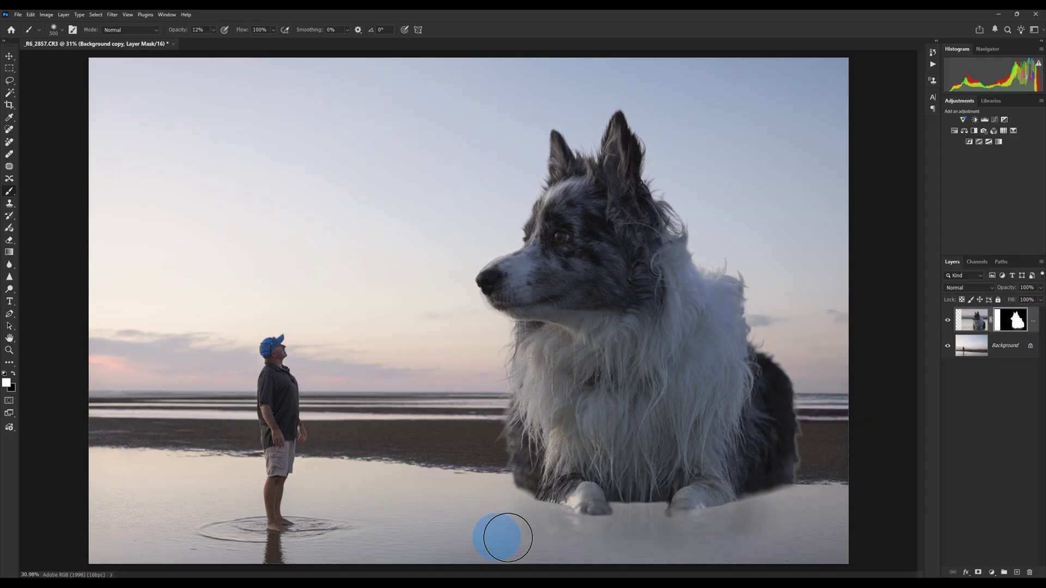
mouse_move(413, 527)
mouse_down()
mouse_move(550, 564)
mouse_move(656, 511)
mouse_move(399, 549)
mouse_move(534, 542)
mouse_move(571, 513)
mouse_move(340, 543)
mouse_move(558, 551)
mouse_move(649, 523)
mouse_up()
mouse_move(864, 512)
mouse_down()
mouse_move(882, 512)
mouse_move(779, 576)
mouse_move(665, 504)
mouse_up()
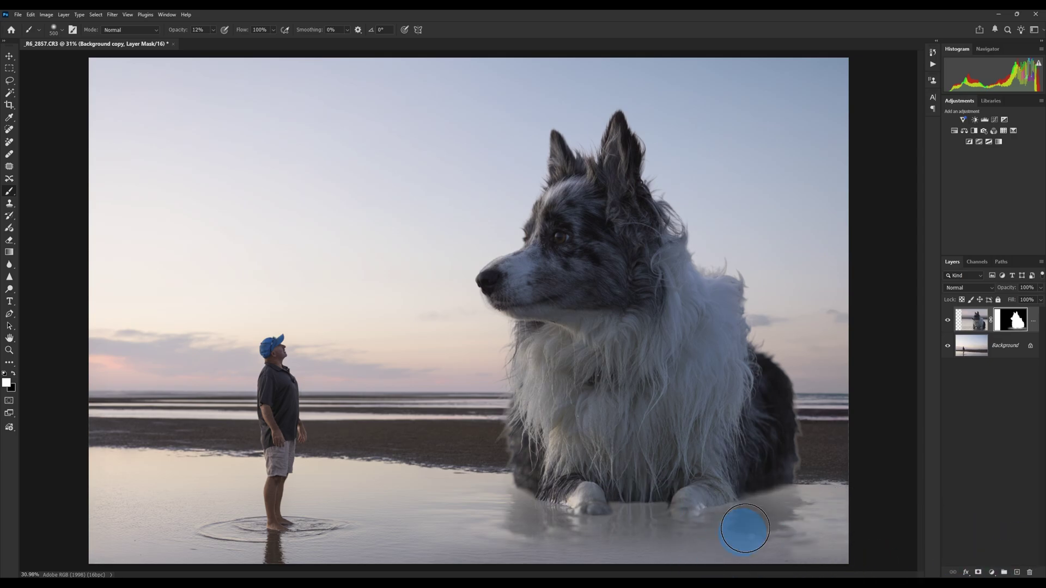
Step: Build up the dog's reflection and ripples by painting more white on the mask around the paws and beside the body
click(562, 507)
click(515, 526)
click(579, 519)
click(616, 517)
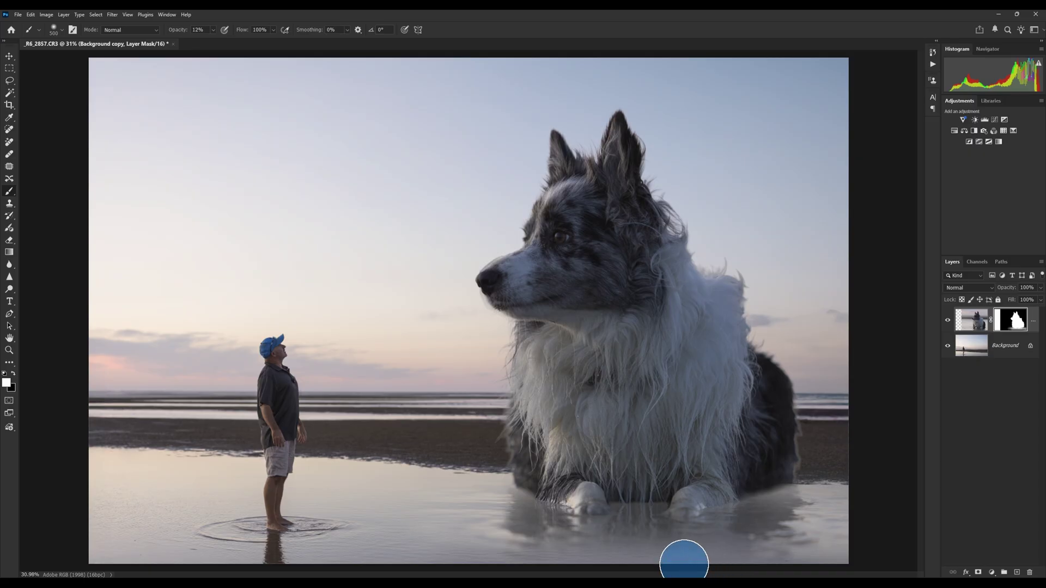
click(554, 490)
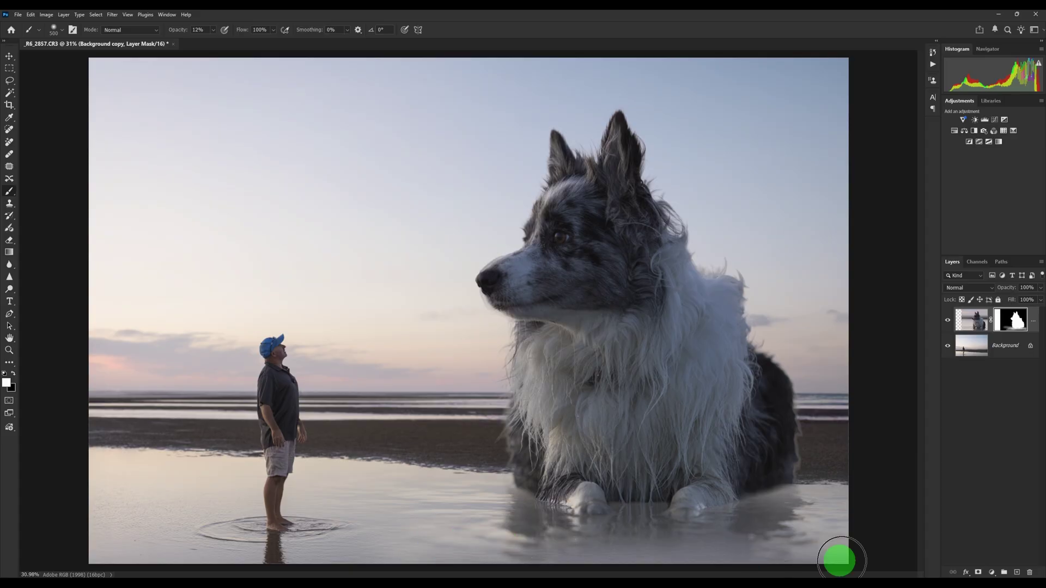
click(759, 516)
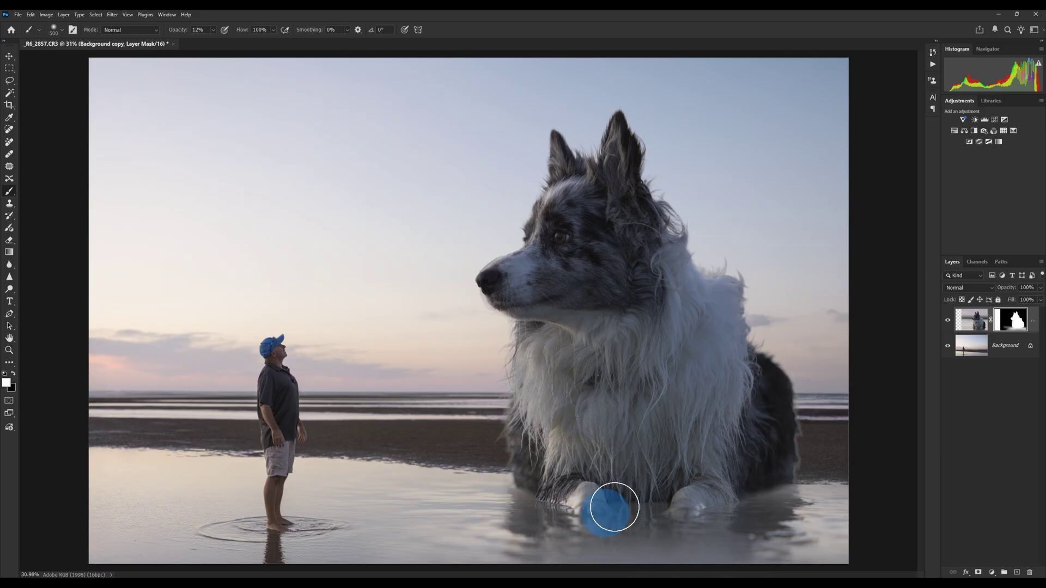
click(927, 516)
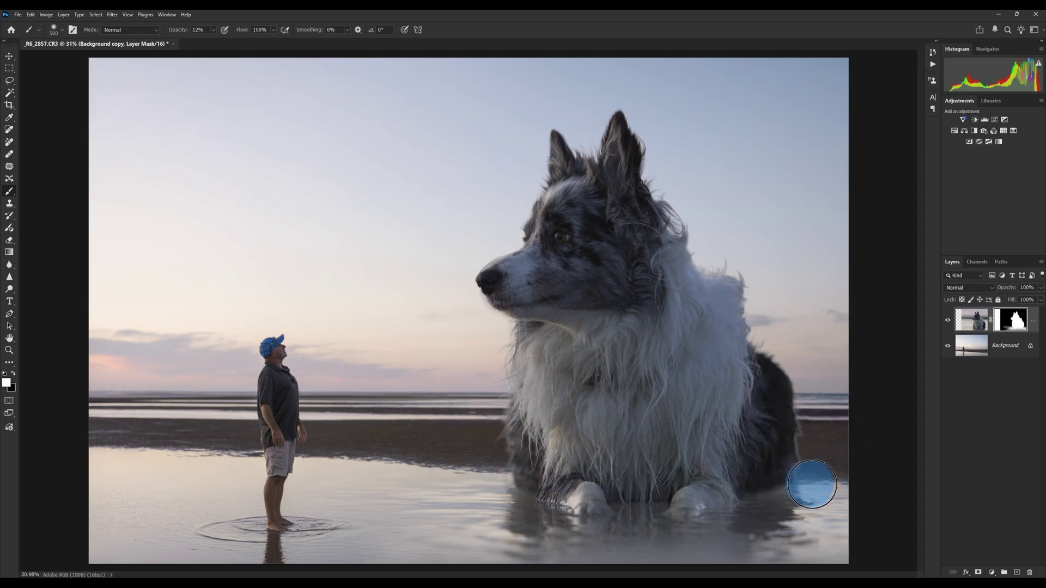
Step: Hide the Background layer to examine the masked dog and its revealed water alone, and show the layer again
click(948, 346)
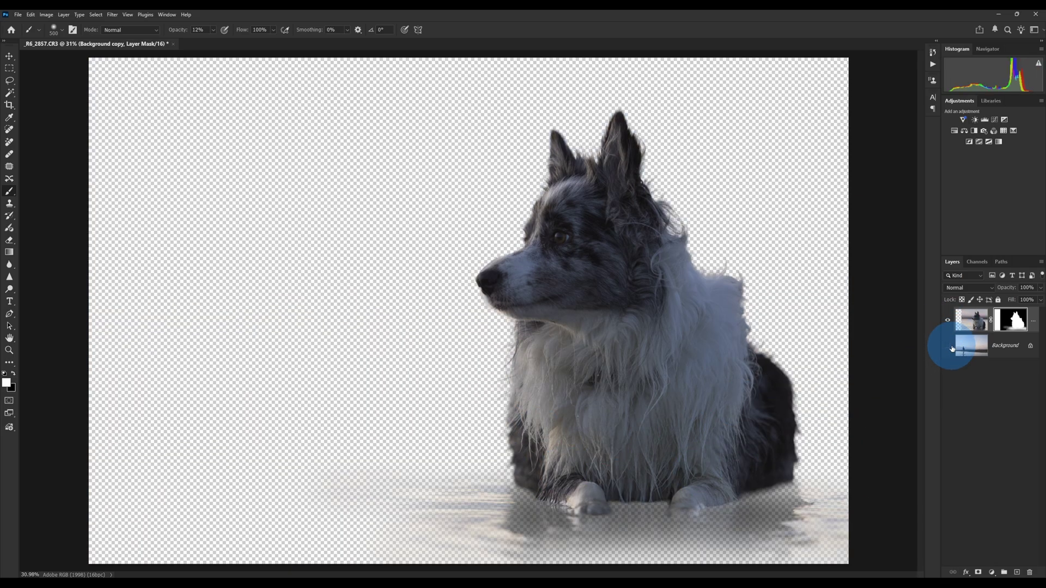
click(949, 346)
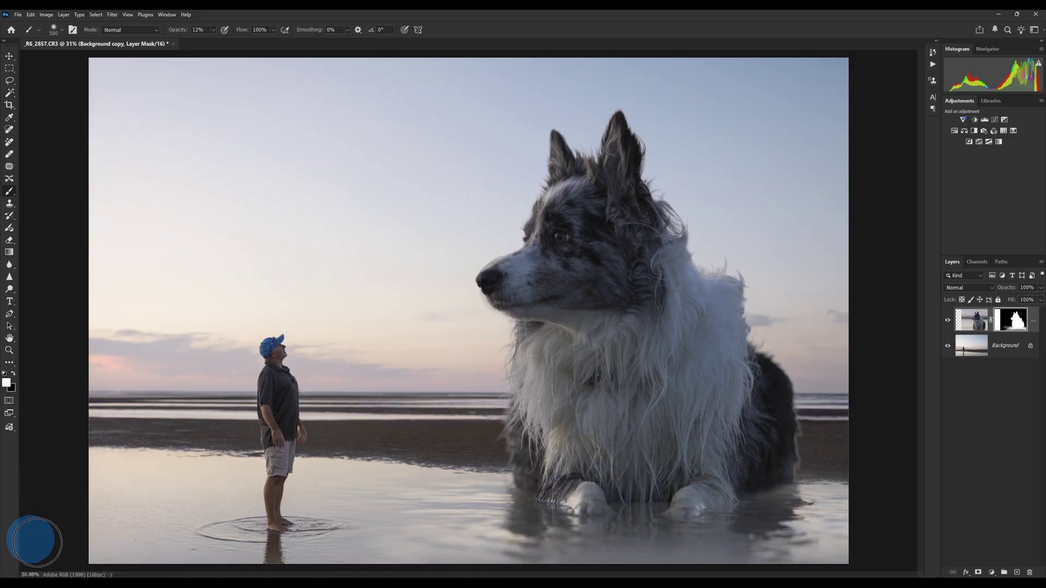
mouse_move(39, 531)
mouse_down()
mouse_move(273, 584)
mouse_move(388, 532)
mouse_move(387, 490)
mouse_move(739, 519)
mouse_move(844, 584)
mouse_move(648, 584)
mouse_move(438, 549)
mouse_move(801, 540)
mouse_move(602, 539)
mouse_up()
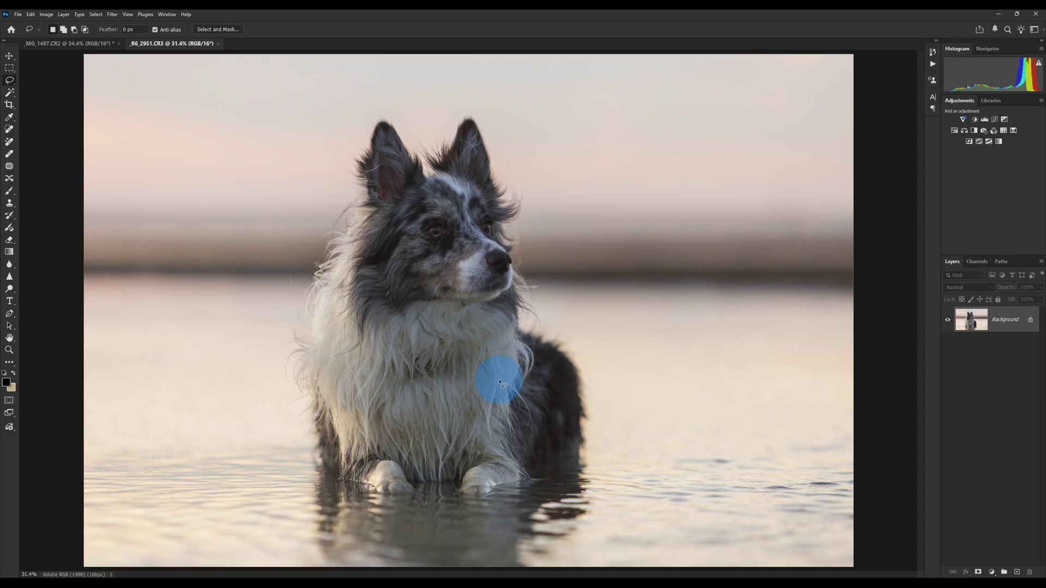
Step: Copy the dog photo from _R6_2951.CR3 into the _MG_1497.CR2 sunset photo and close the source document without saving
click(70, 45)
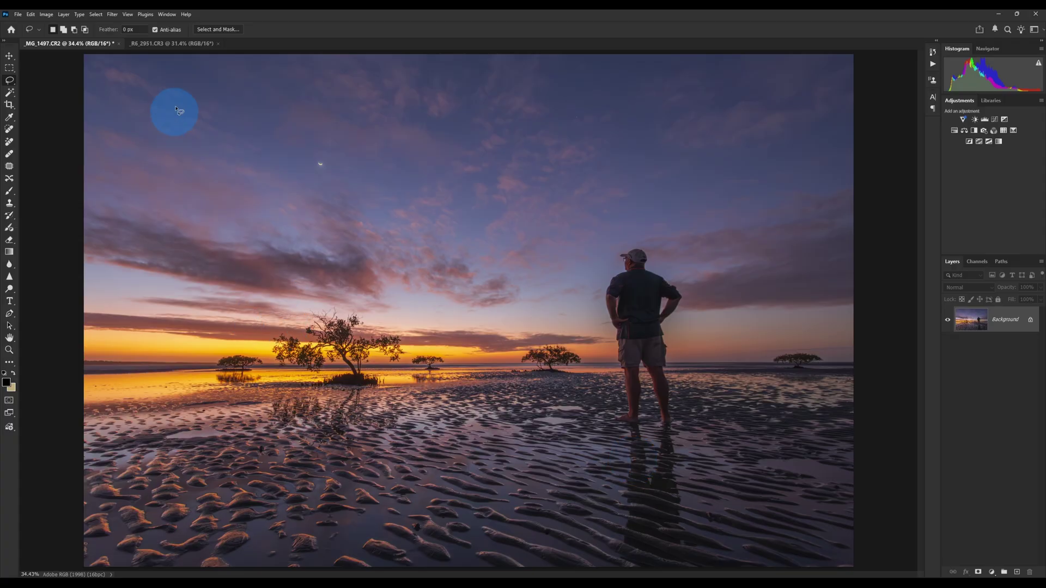
click(169, 43)
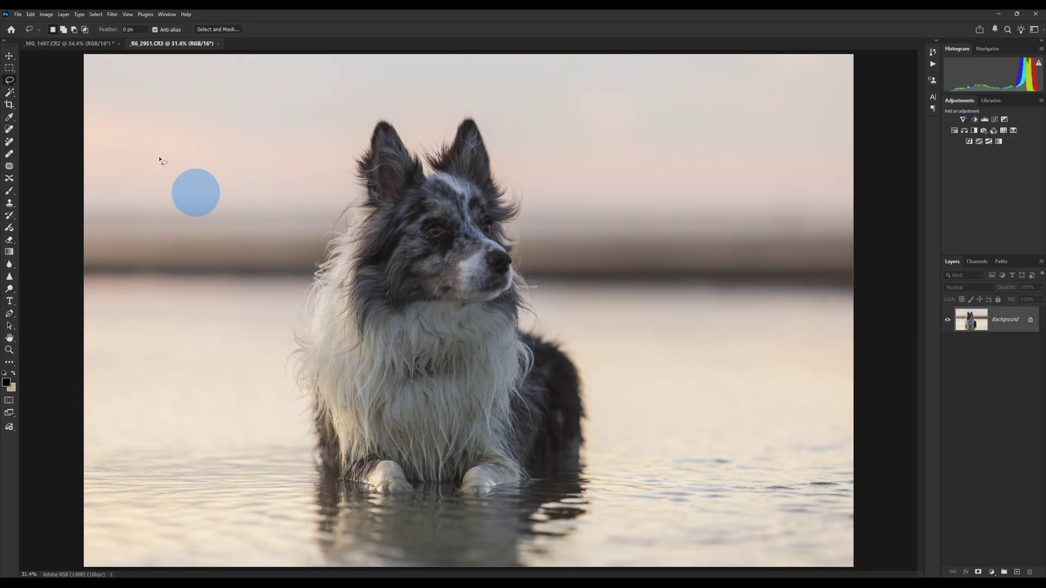
click(8, 56)
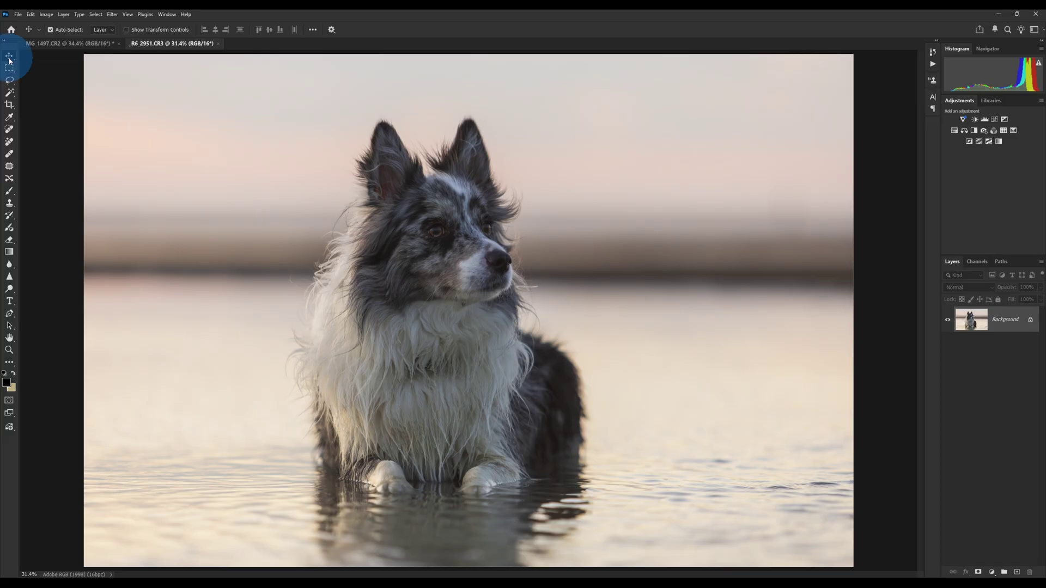
drag(157, 43, 180, 282)
drag(285, 325, 423, 219)
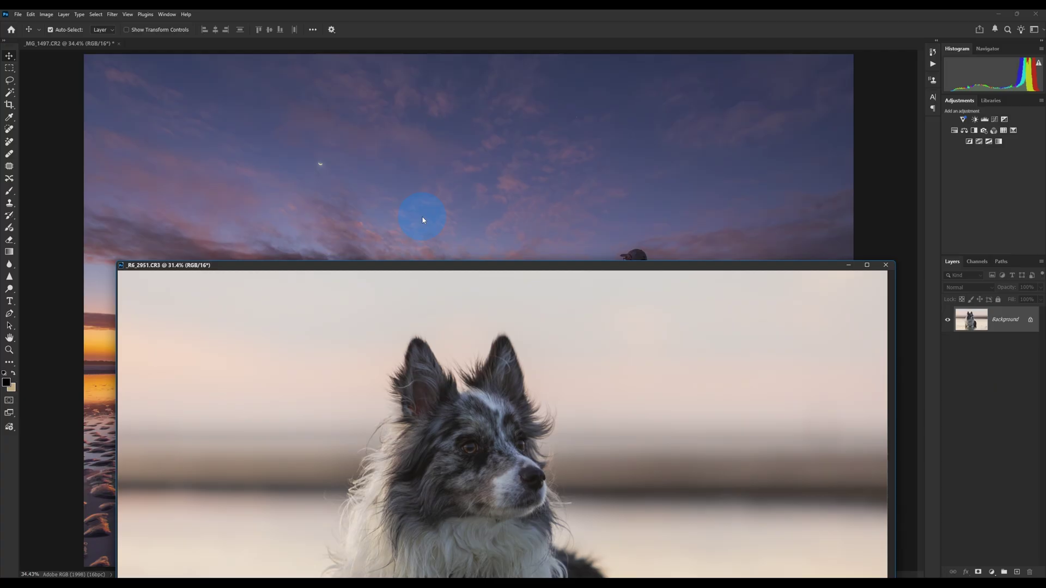
drag(420, 334, 487, 235)
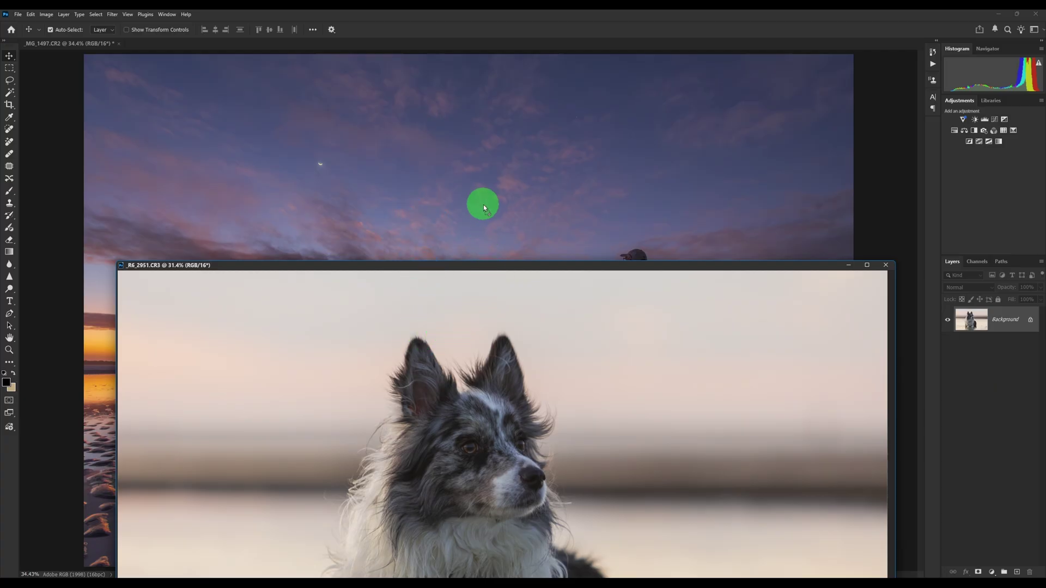
drag(483, 204, 480, 204)
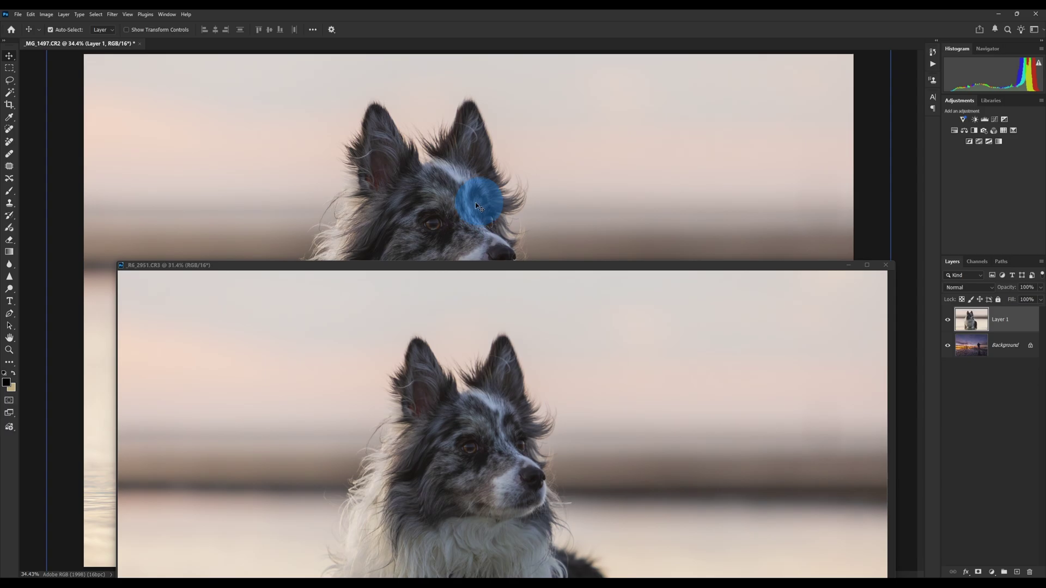
click(887, 265)
click(532, 215)
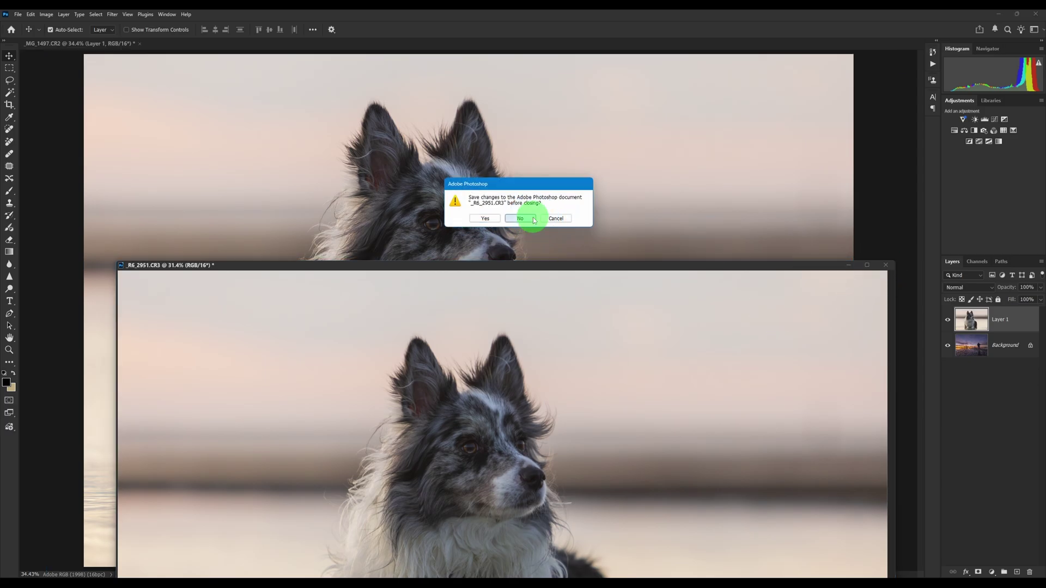
Step: Scale the dog photo on Layer 1 down to 91.20% so it fits the canvas
click(963, 322)
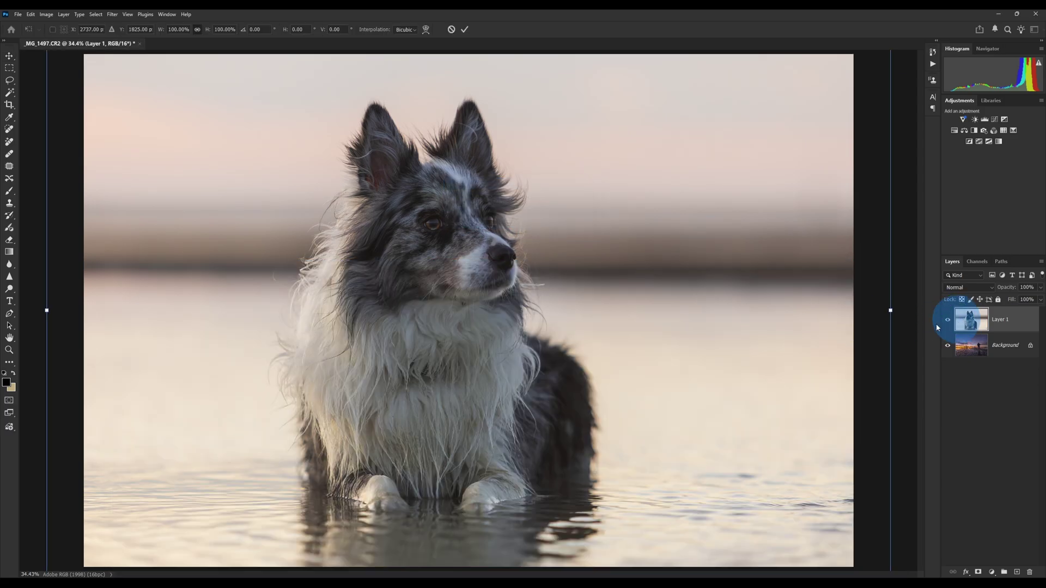
key(ctrl+t)
drag(469, 57, 468, 80)
drag(468, 563, 467, 542)
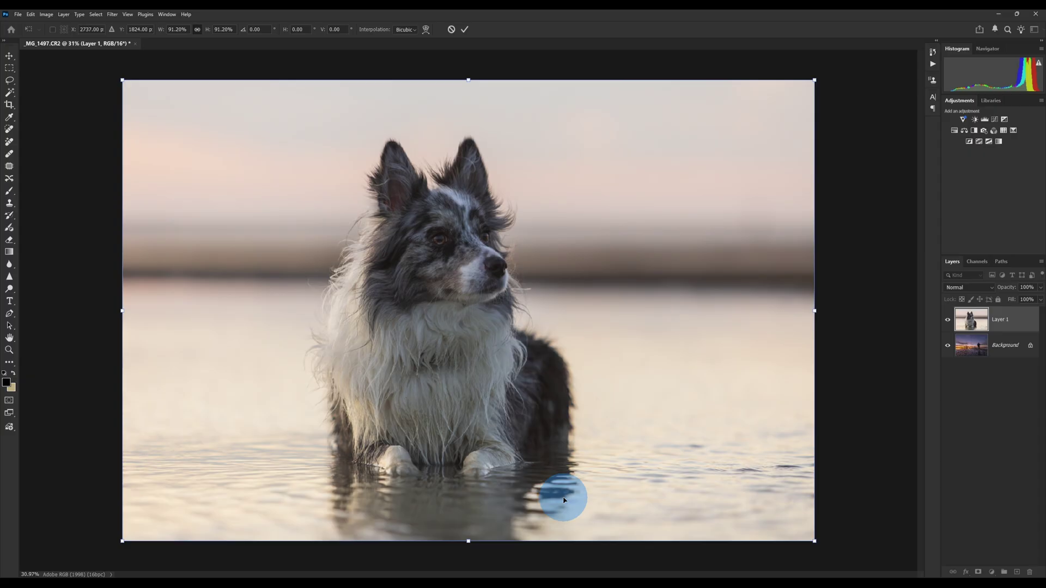
click(465, 30)
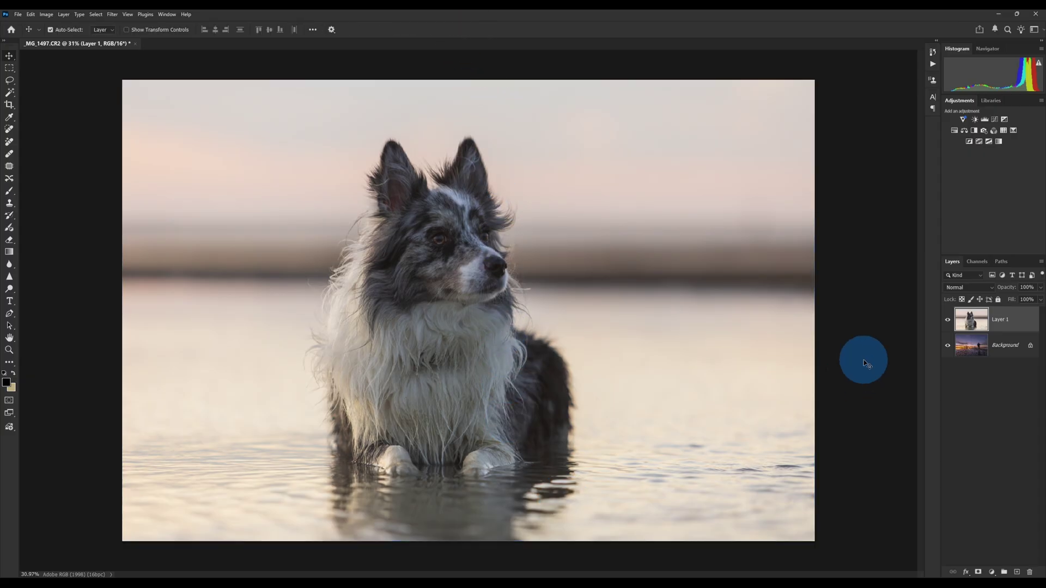
Step: Select the dog as the subject and, in Select and Mask with the On Layers view, output it to a new layer with layer mask
click(97, 15)
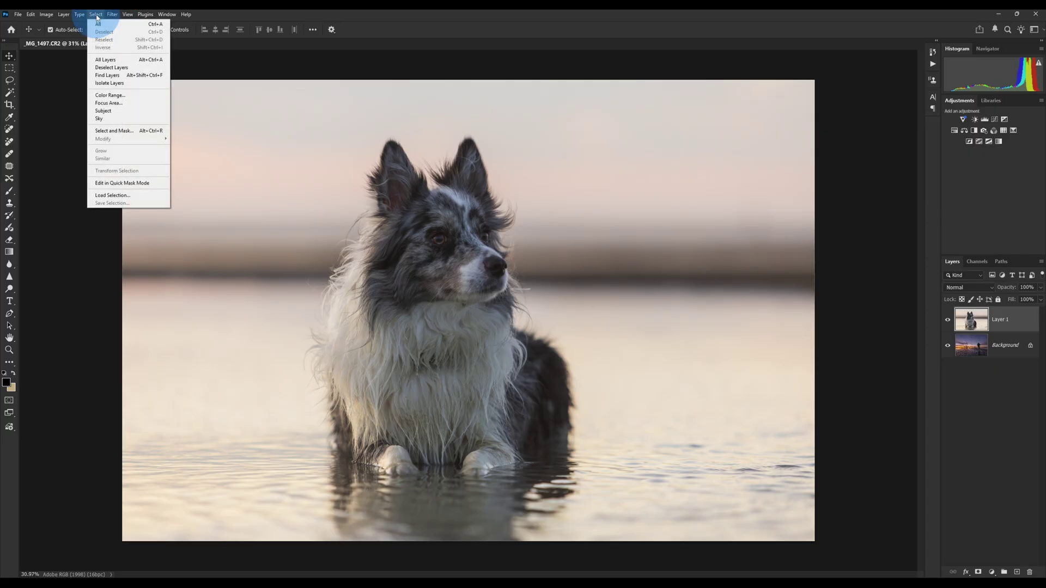
click(109, 111)
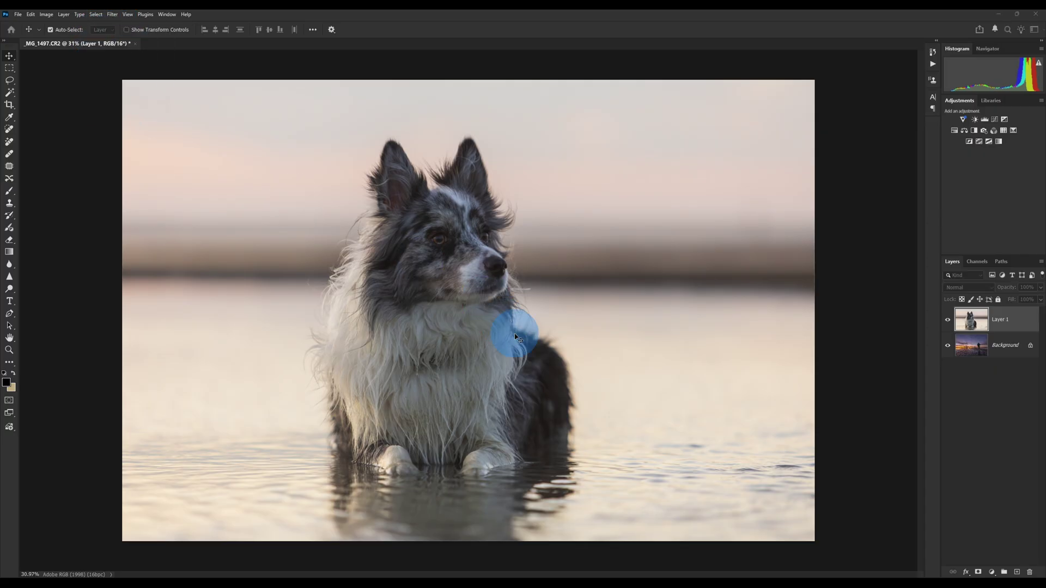
click(10, 82)
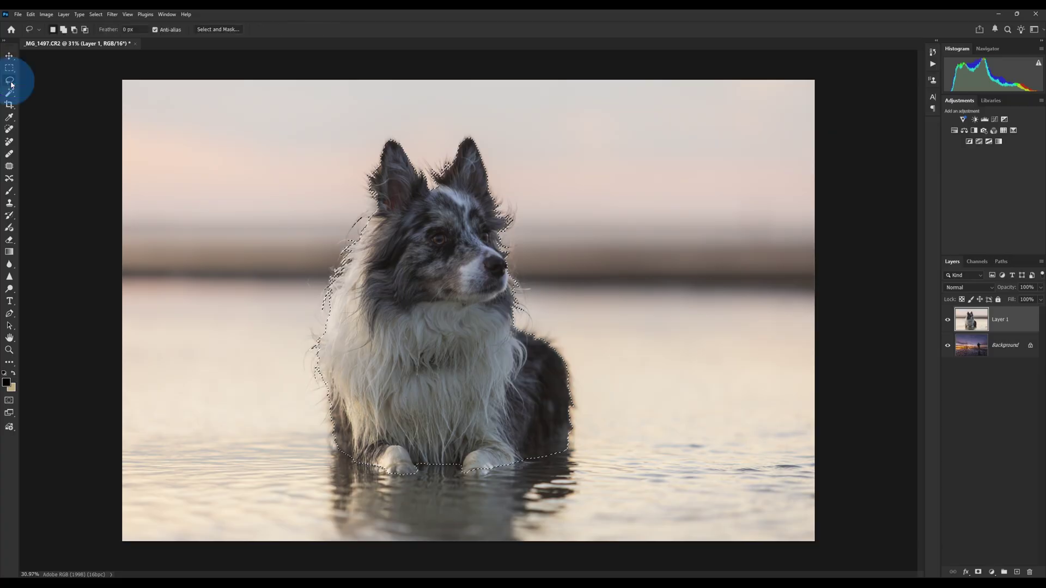
click(218, 31)
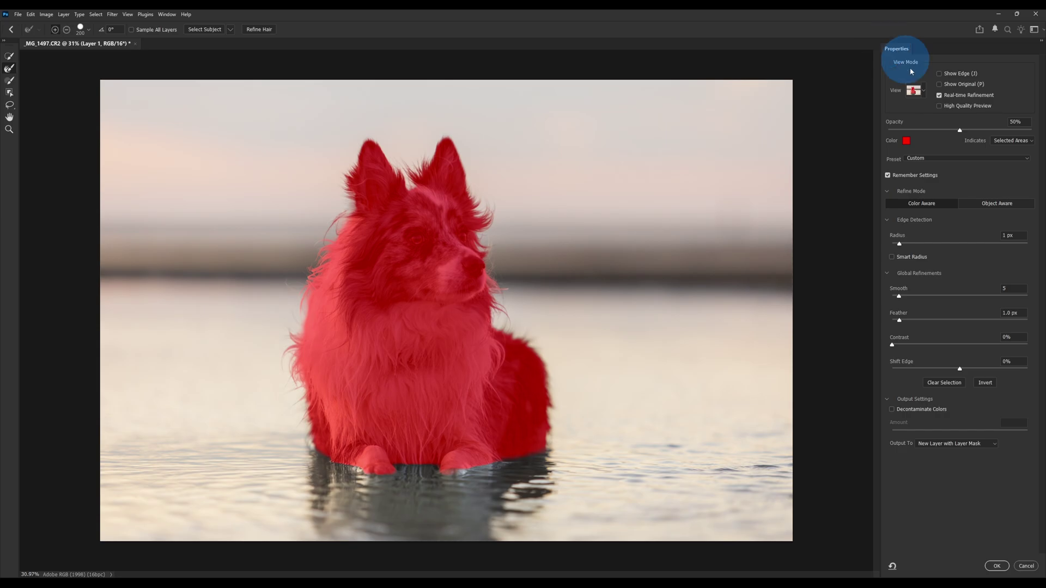
click(926, 91)
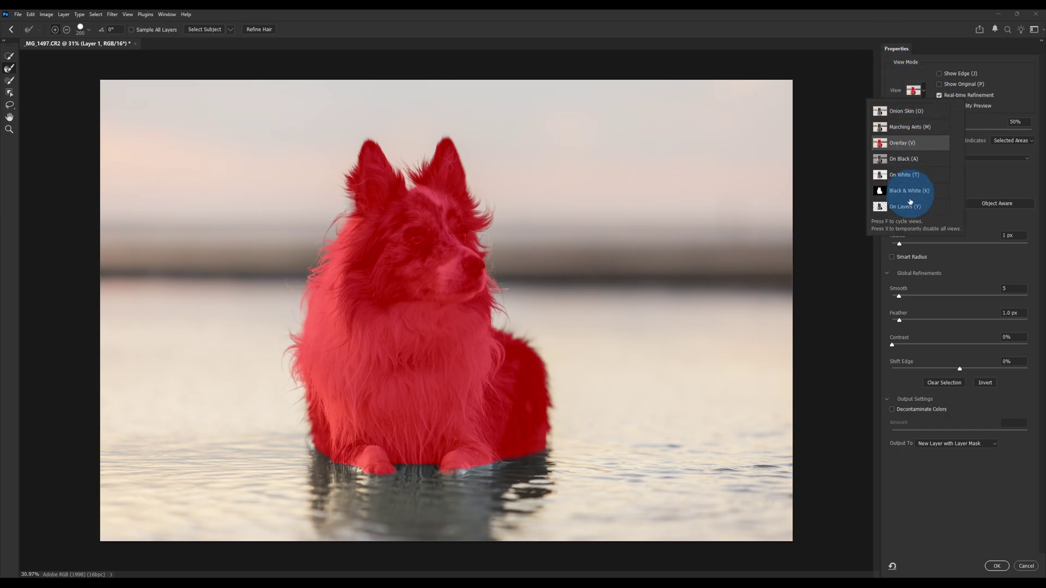
click(901, 207)
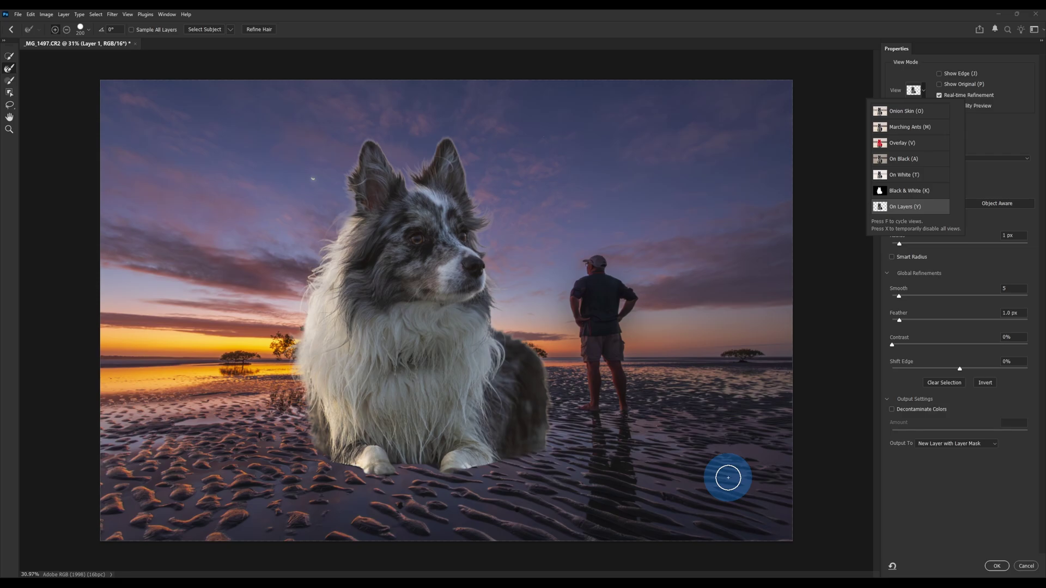
click(996, 565)
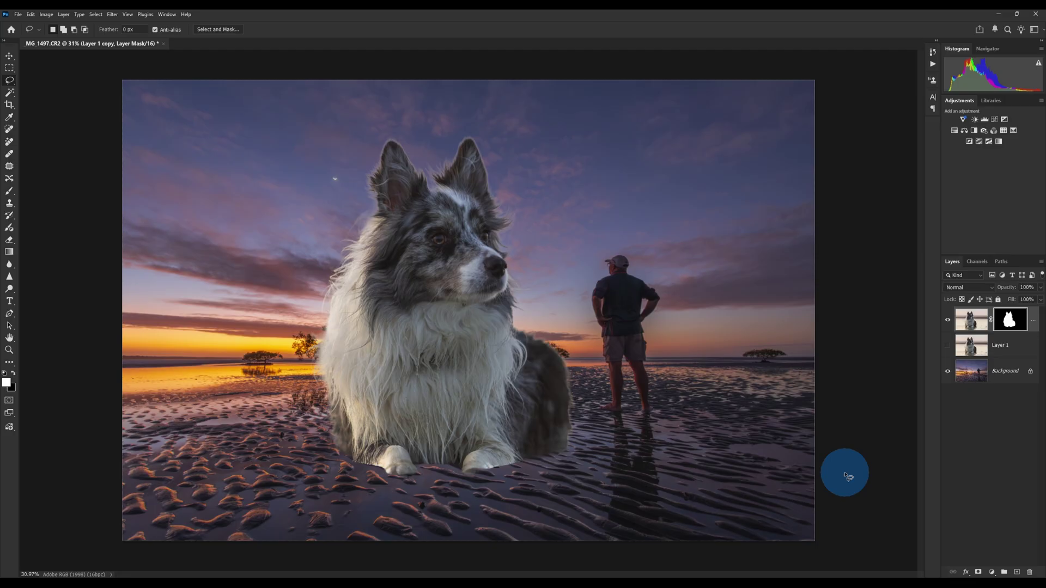
Step: Delete the unmasked Layer 1 and target the image of the masked dog layer
click(972, 347)
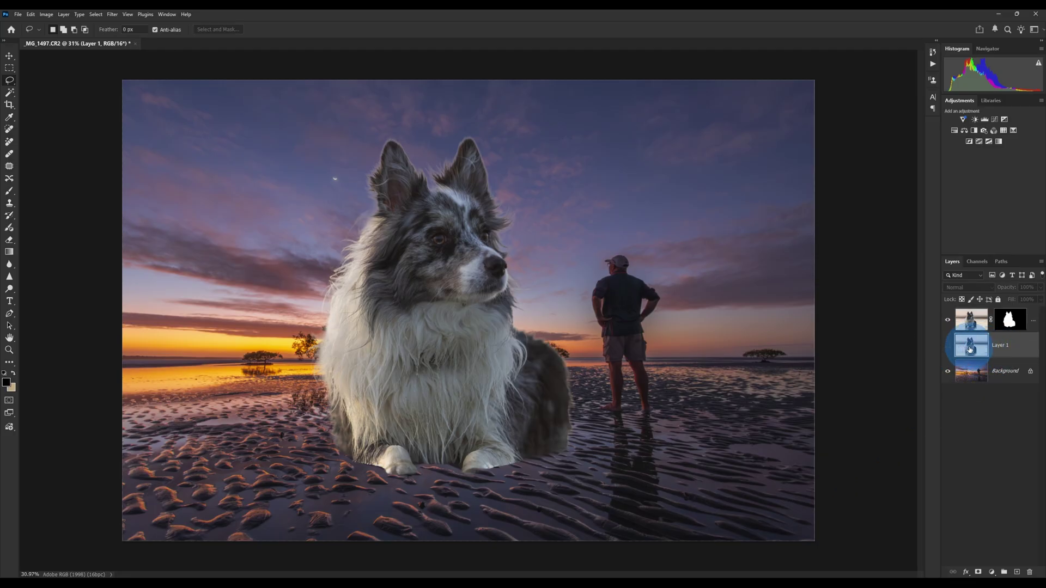
key(Delete)
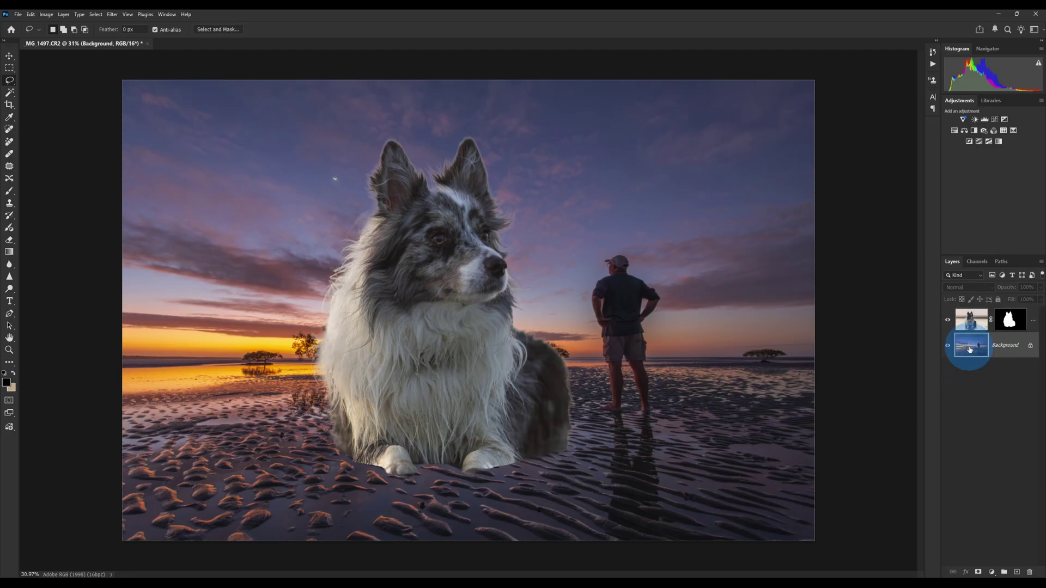
click(1008, 320)
click(980, 324)
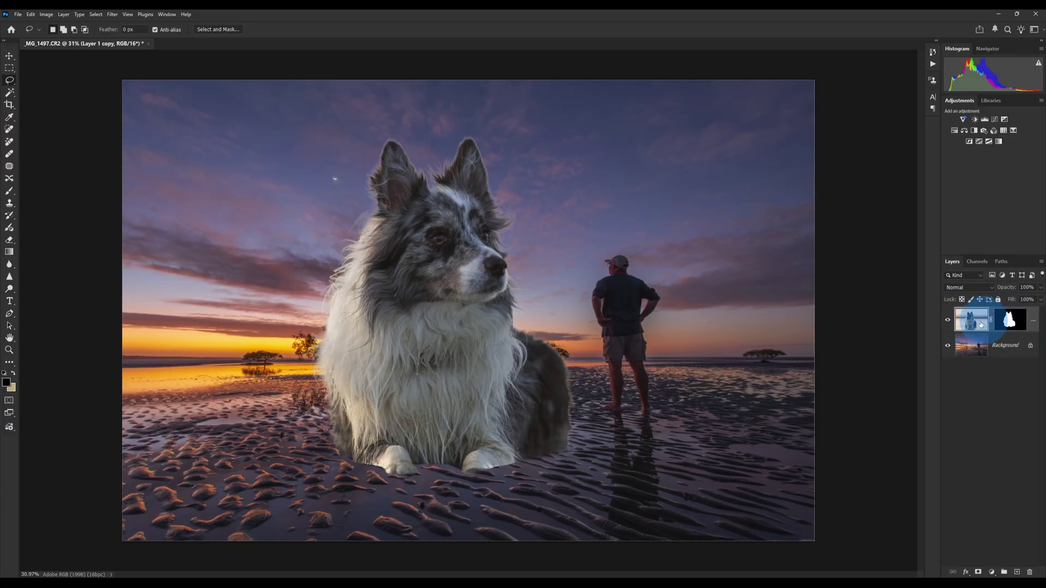
click(1028, 467)
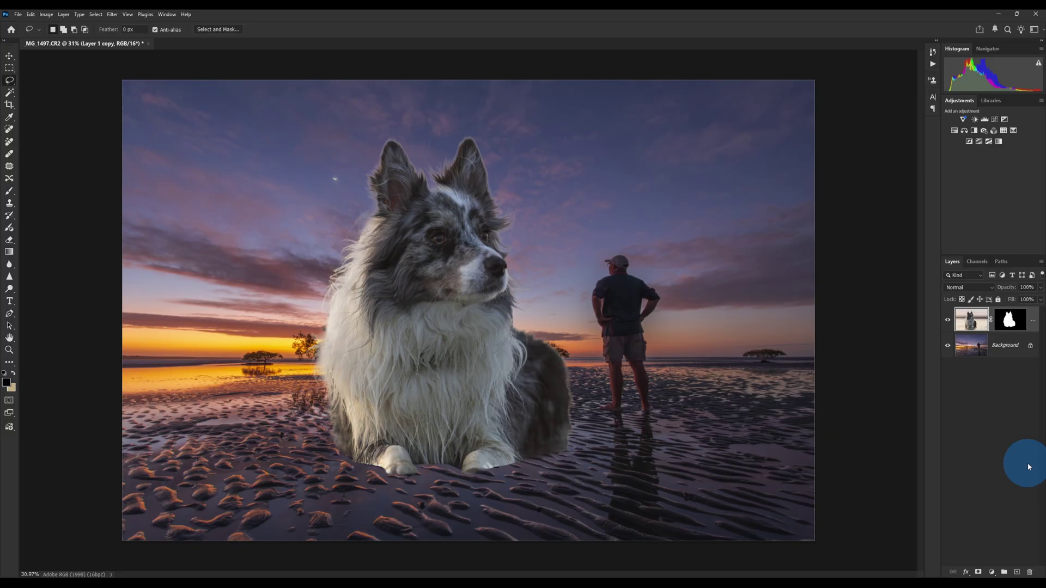
Step: Free-transform the masked dog layer to move the dog up and left, away from the standing man
key(ctrl+t)
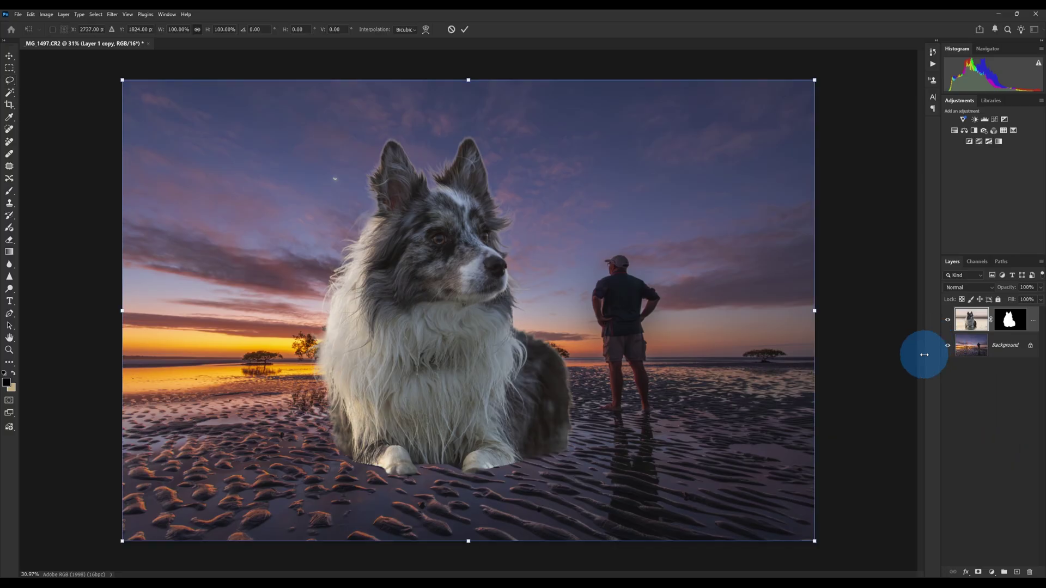
mouse_move(815, 310)
mouse_down()
mouse_move(605, 305)
mouse_move(851, 316)
mouse_move(793, 322)
mouse_move(814, 320)
mouse_up()
drag(472, 401, 361, 364)
click(465, 29)
key(l)
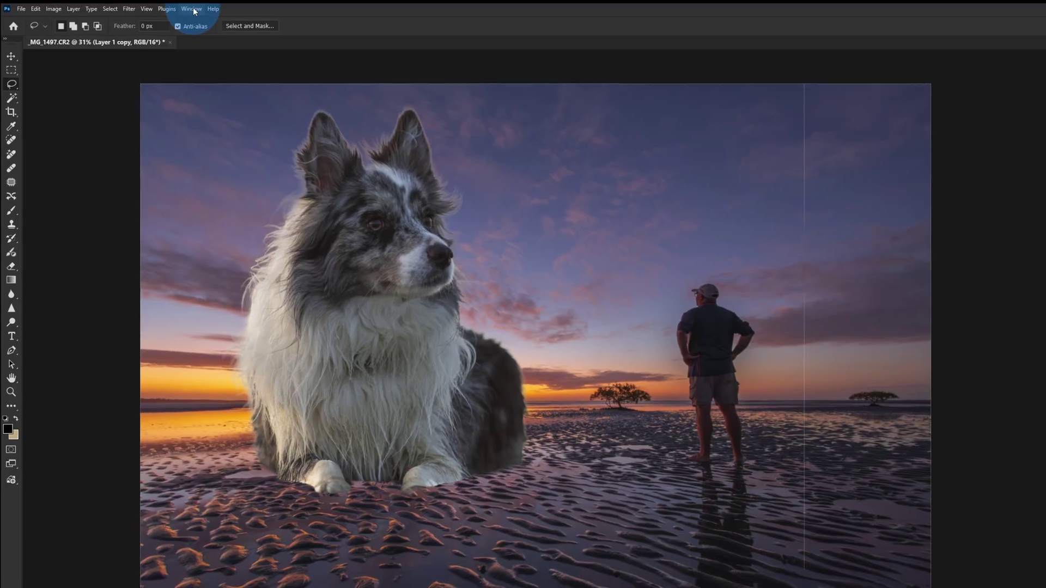
Step: Show the Contextual Task Bar and apply Harmonize to the masked dog layer
click(194, 10)
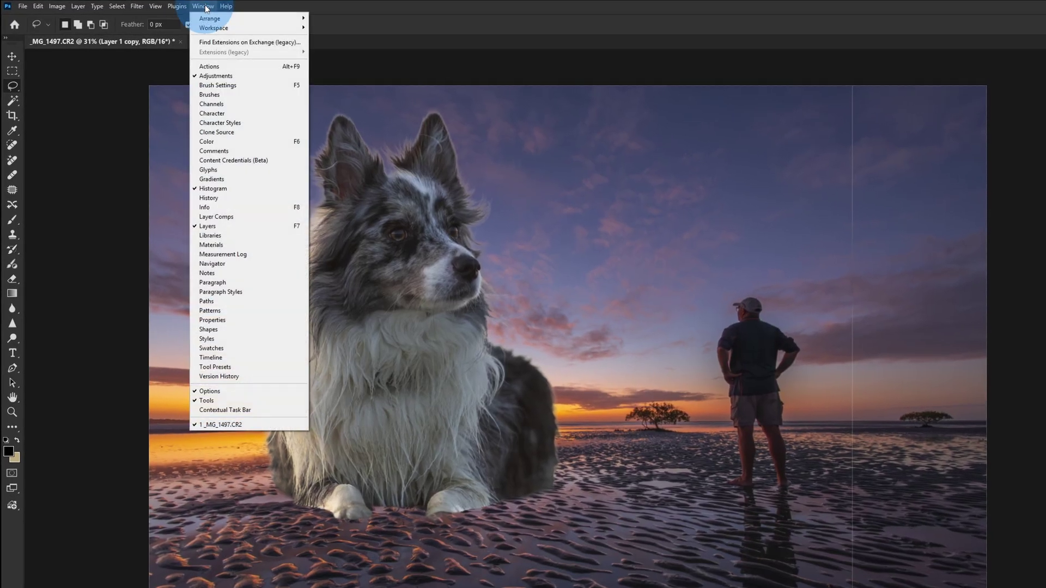
click(228, 412)
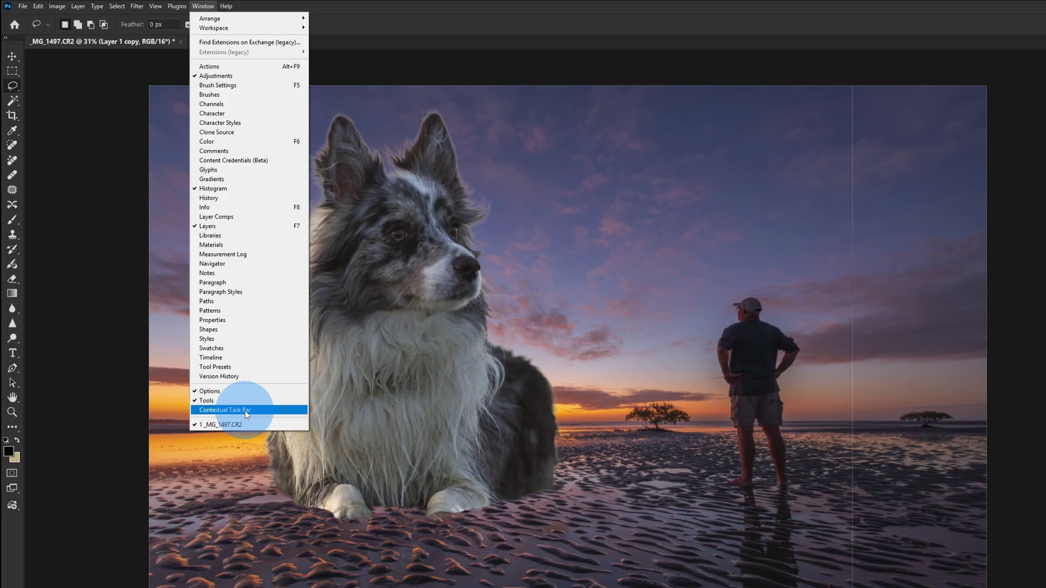
click(244, 412)
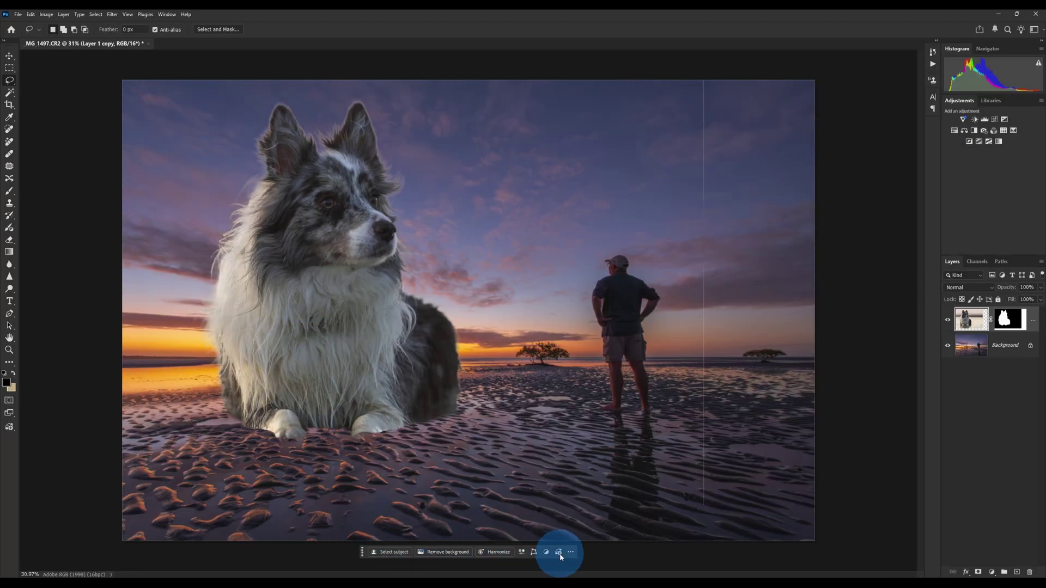
click(498, 553)
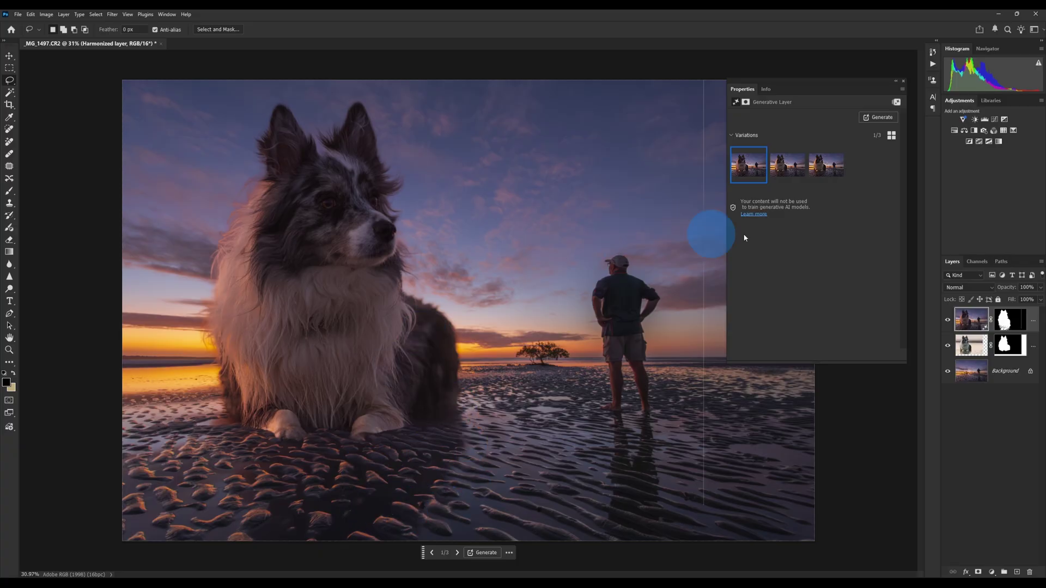
Step: Compare the three Harmonize variations, keep the second one, and check the harmonized layer against the original dog
click(786, 167)
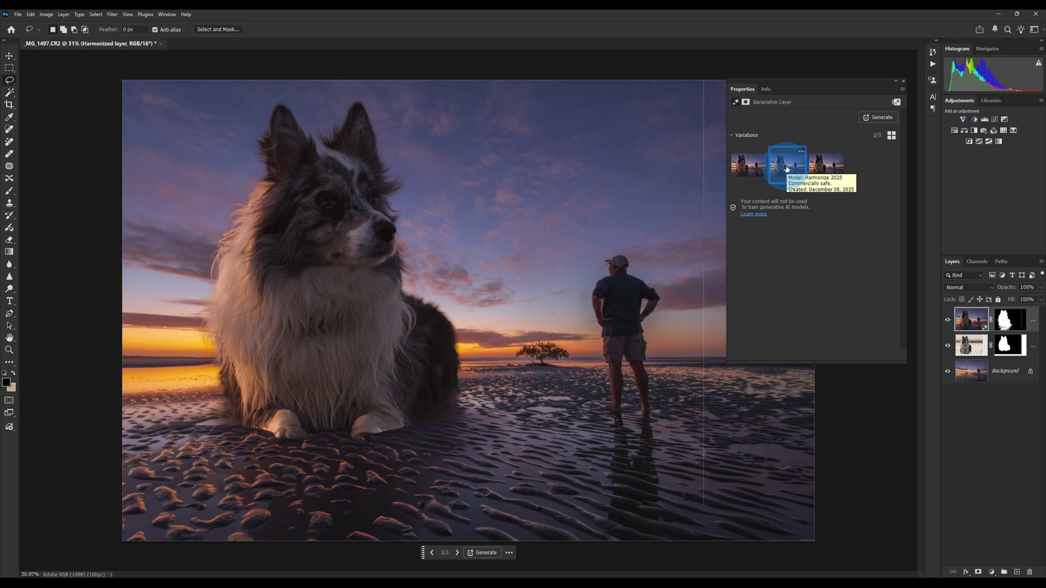
click(824, 168)
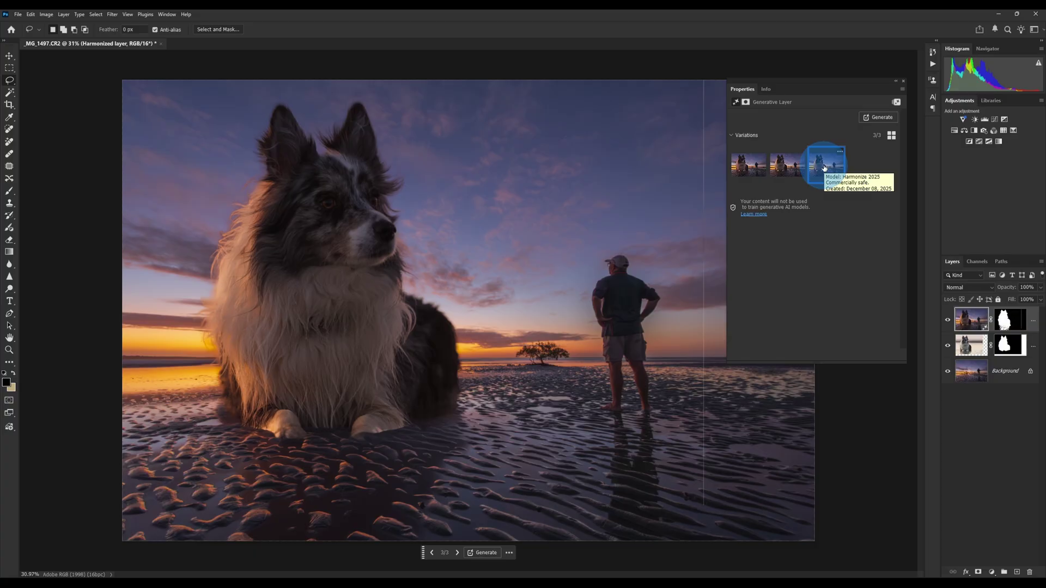
click(787, 169)
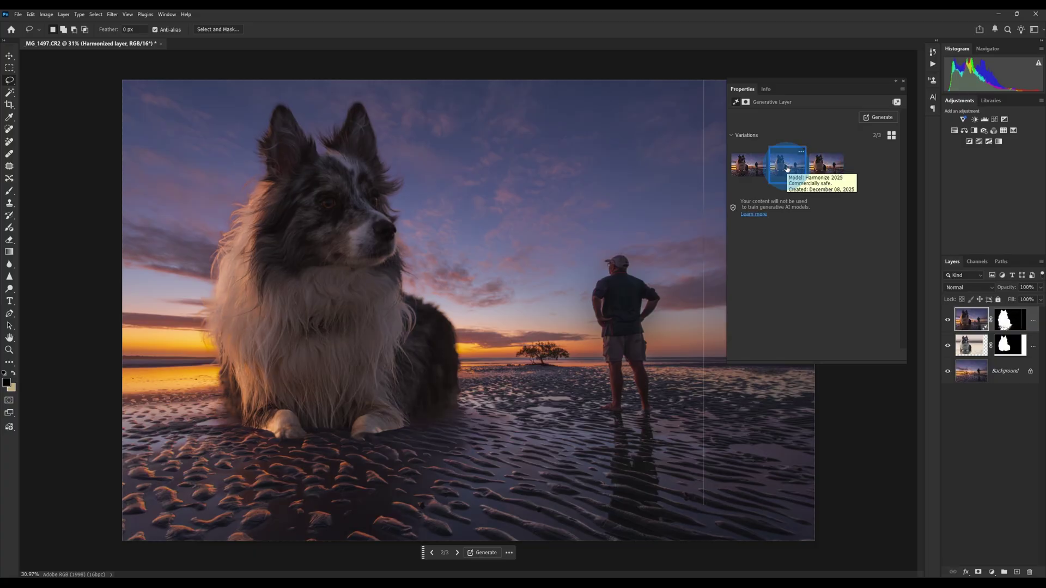
click(747, 164)
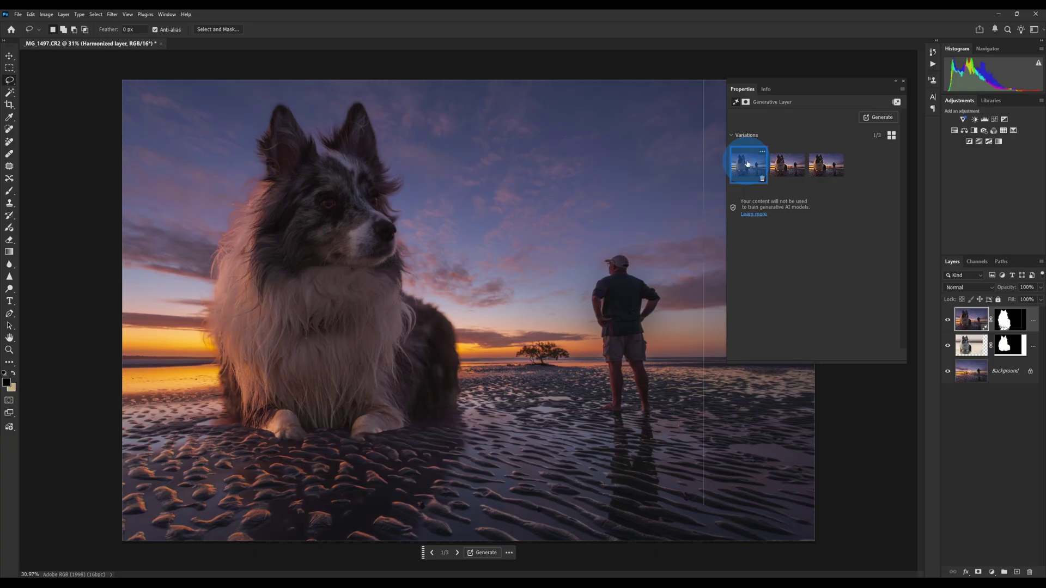
click(784, 168)
click(817, 165)
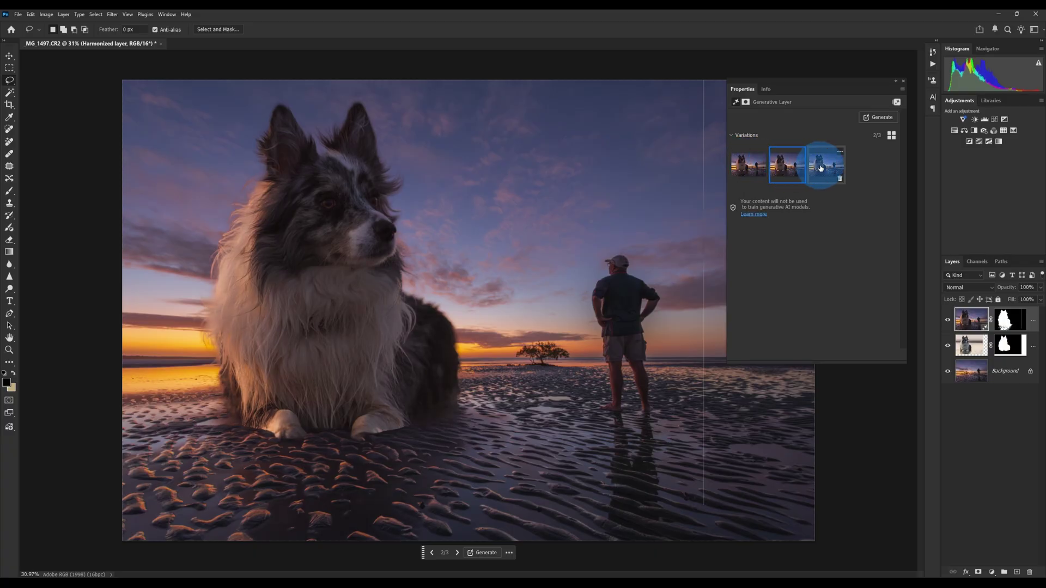
click(787, 172)
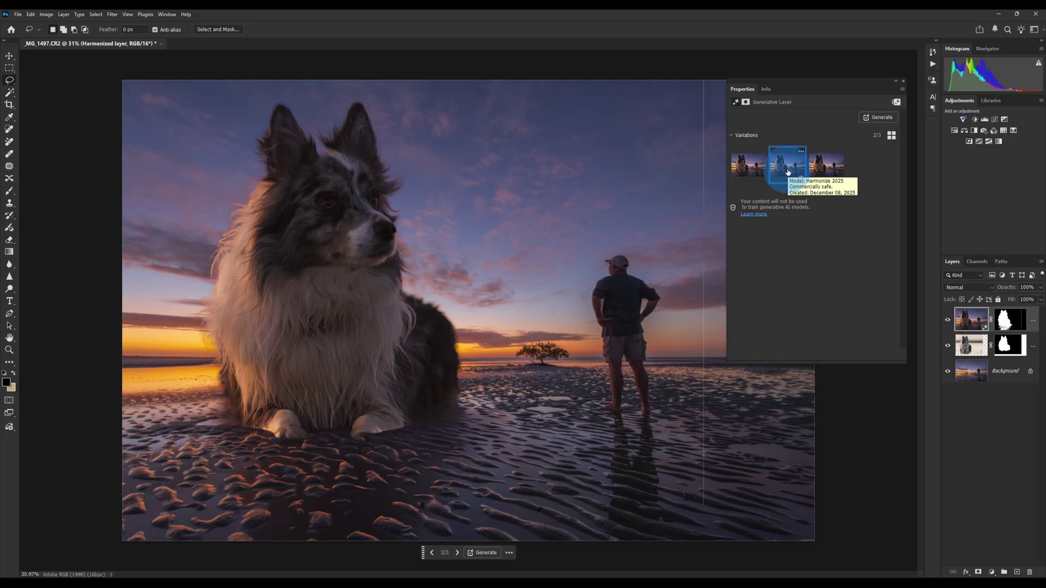
click(903, 80)
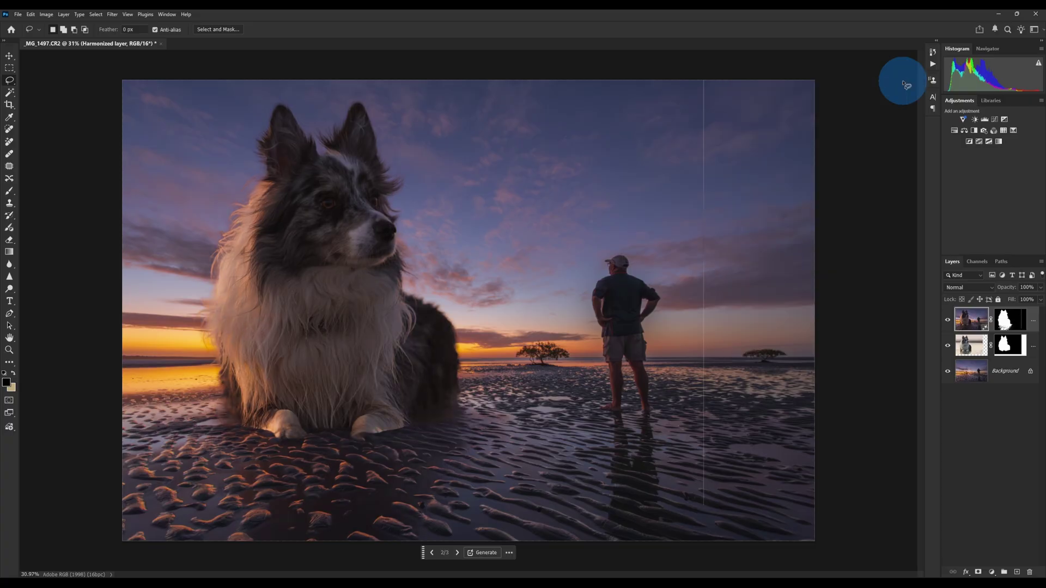
click(948, 321)
click(948, 322)
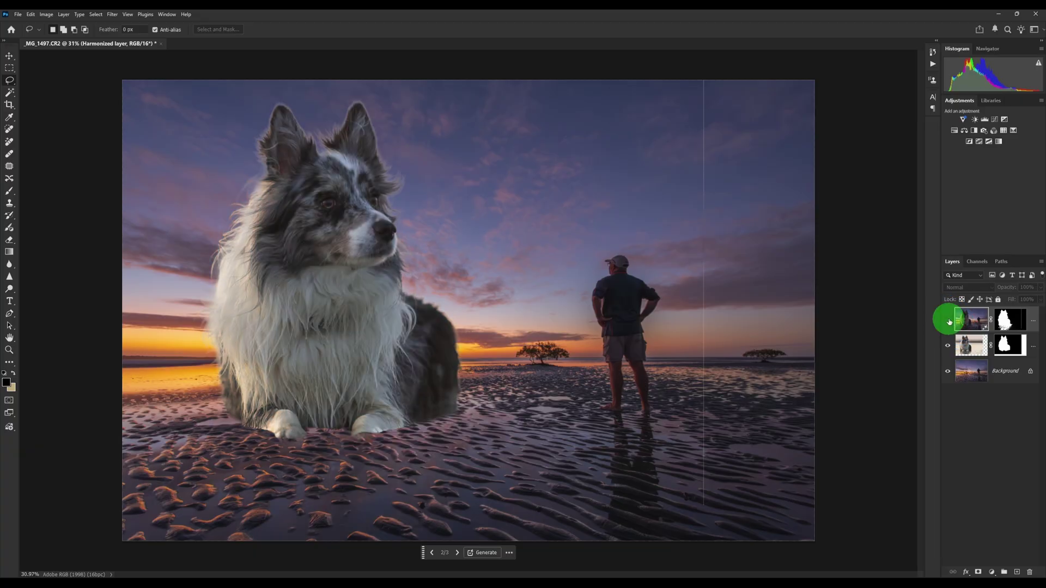
click(948, 321)
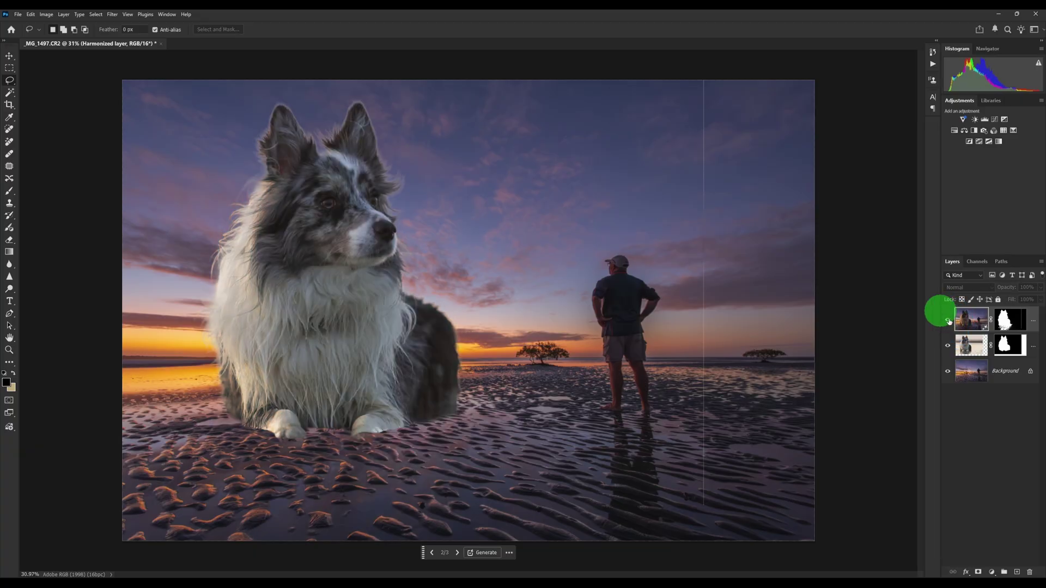
click(948, 321)
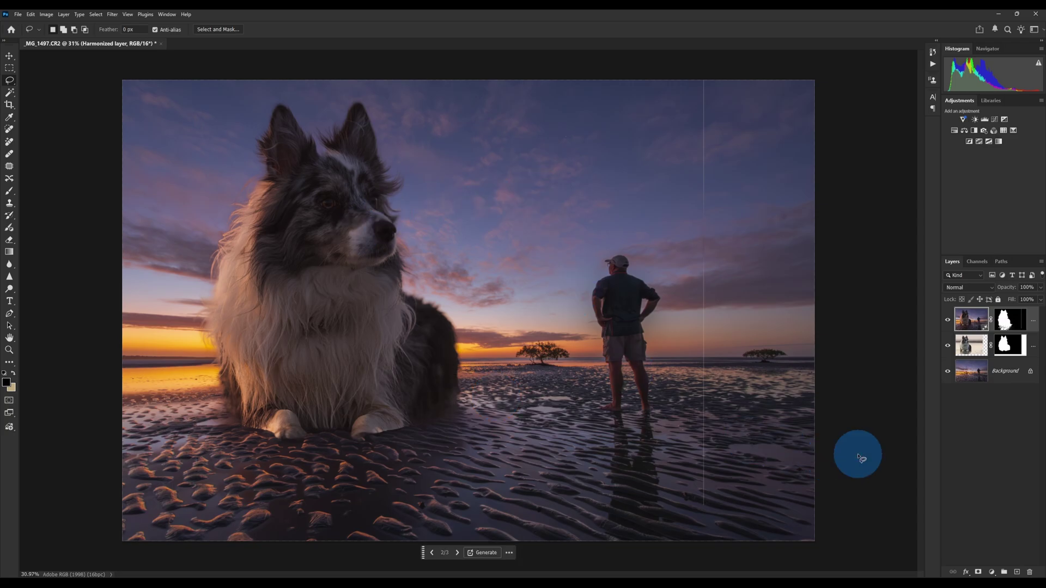
Step: Paint the harmonized layer's mask over the dog's face and chest with a black brush of size 800 at 10% opacity
click(1010, 321)
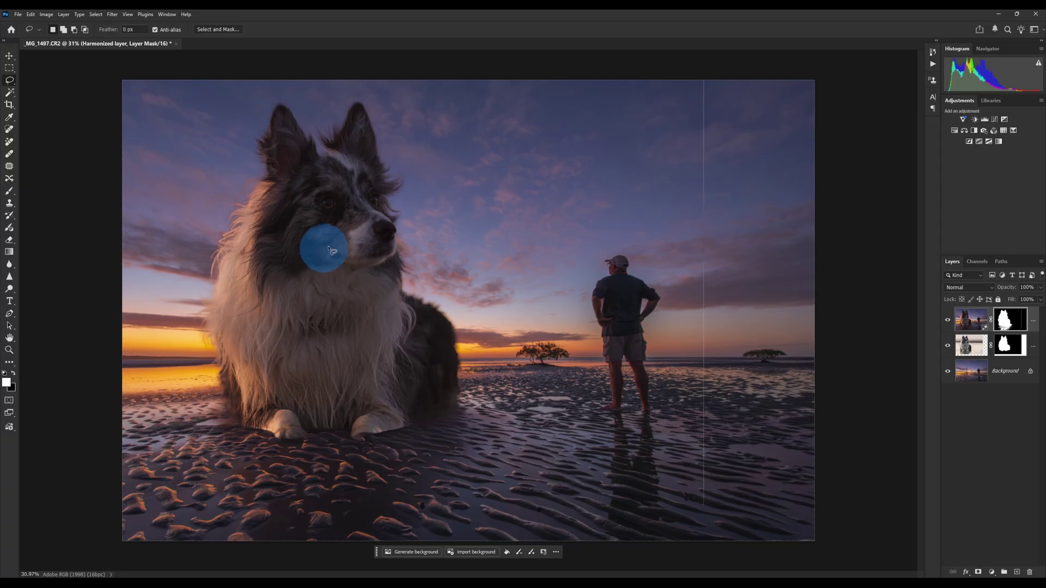
click(10, 192)
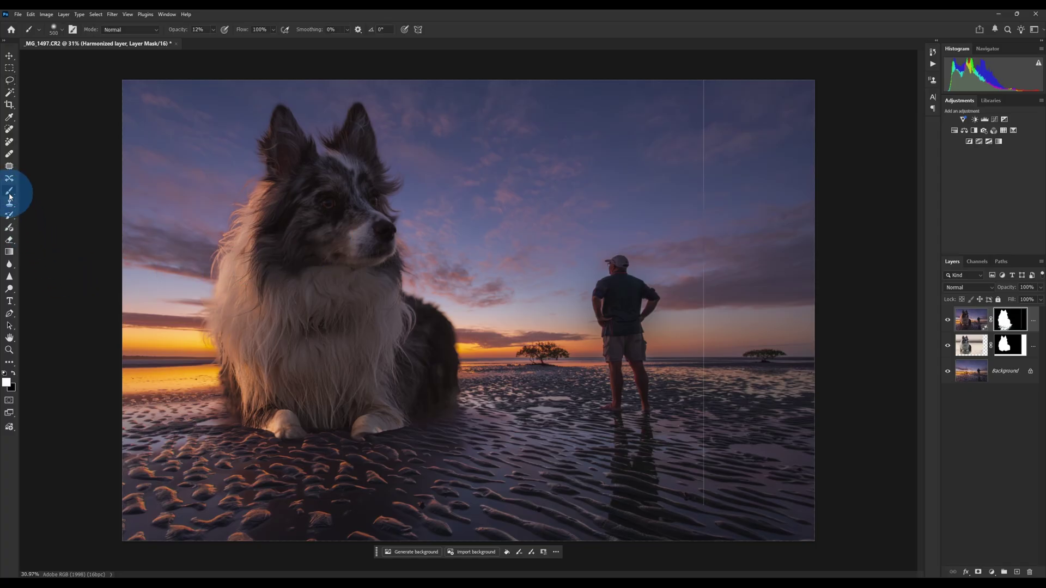
click(1008, 319)
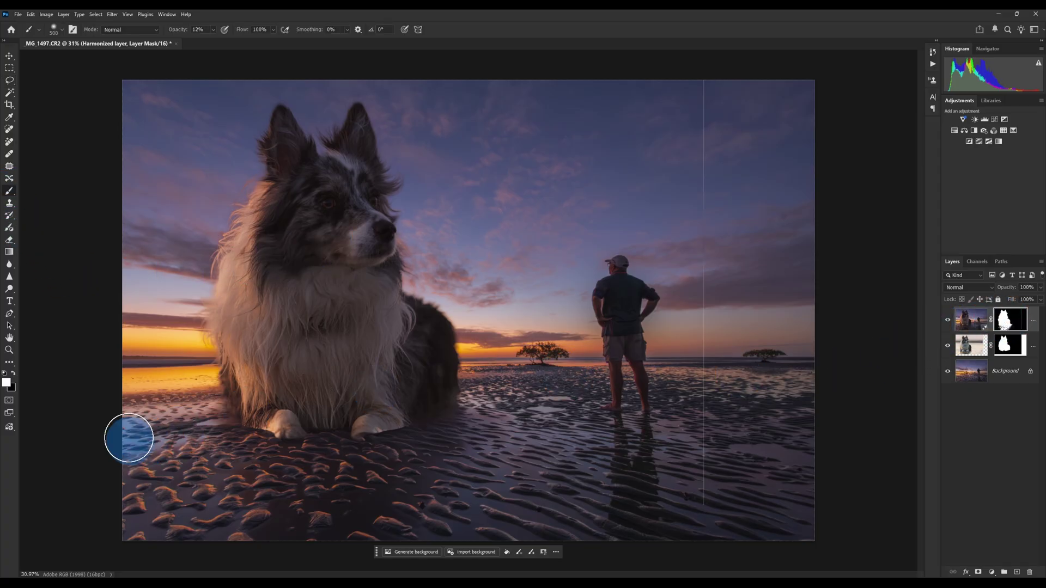
click(12, 373)
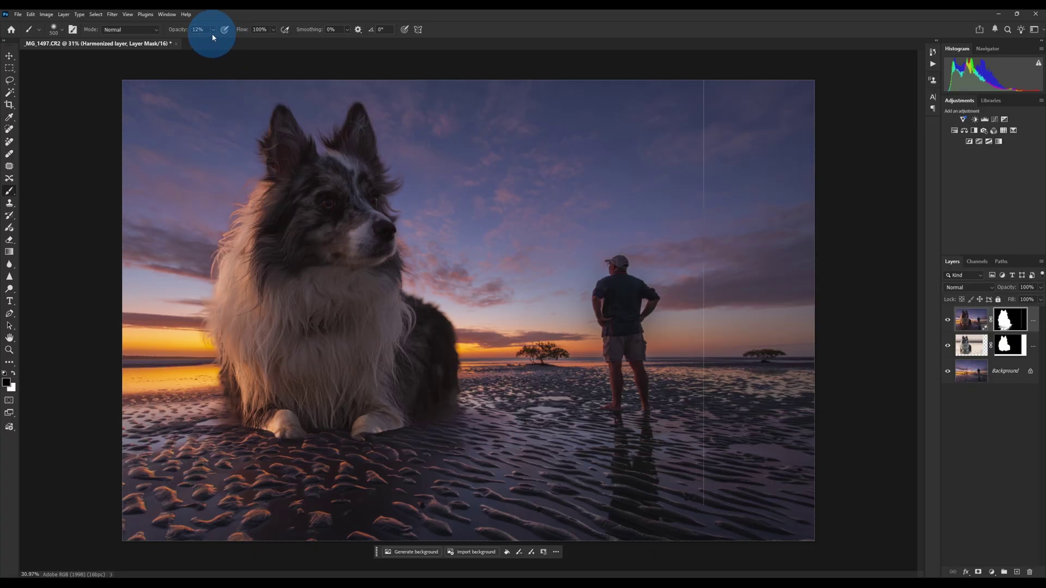
drag(213, 31, 213, 42)
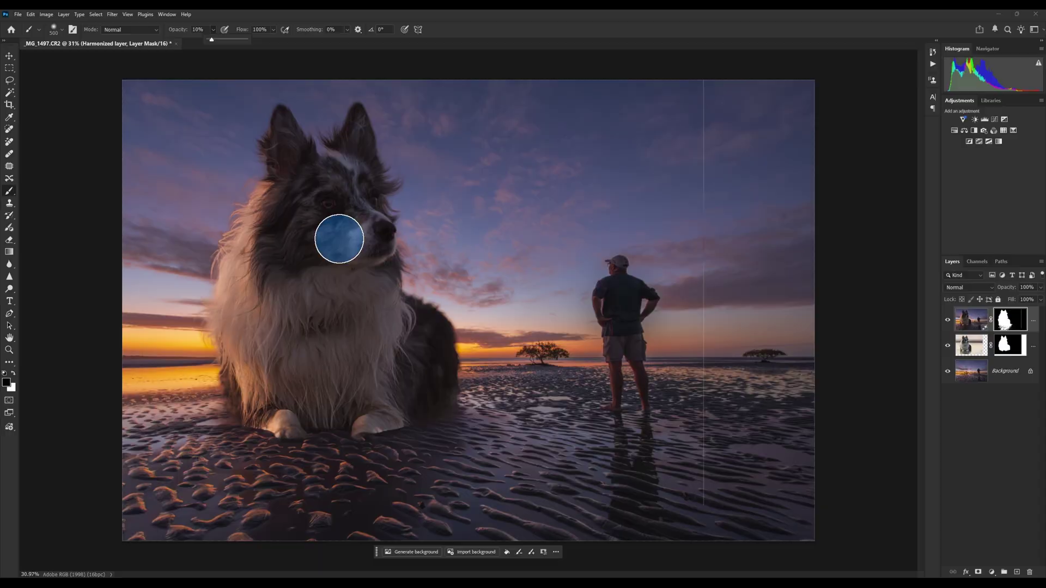
key(bracketright)
key(bracketright)
key(bracketright)
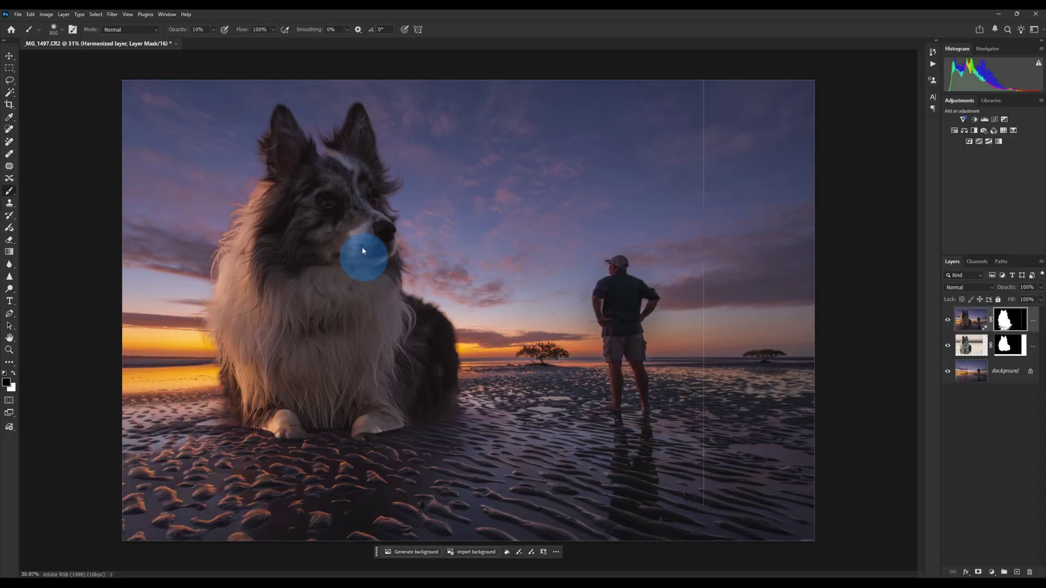
click(306, 289)
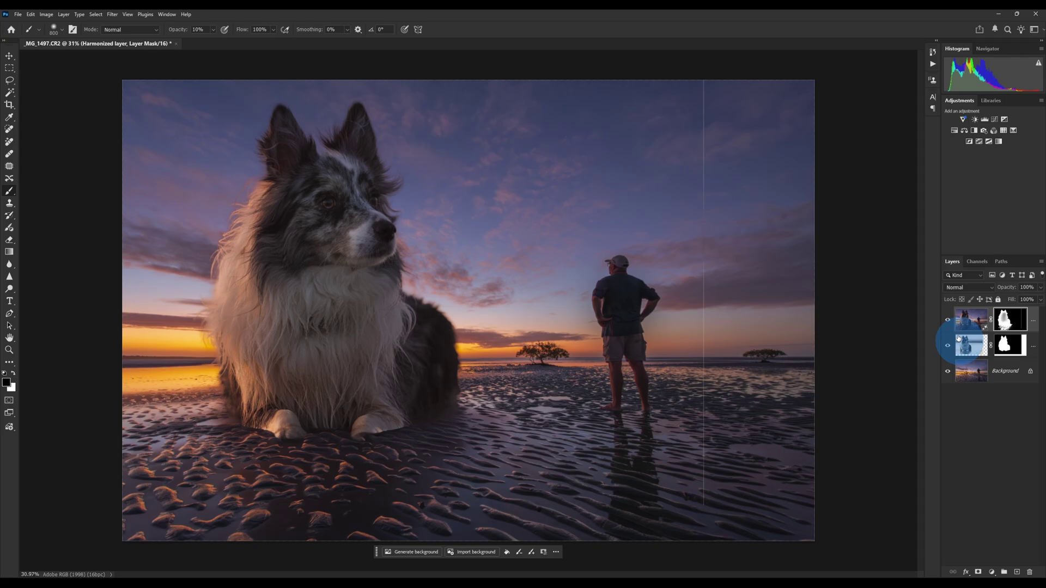
Step: Paint further over the dog's head, chest and front paws on the harmonized layer's mask, comparing the layer on and off
click(948, 320)
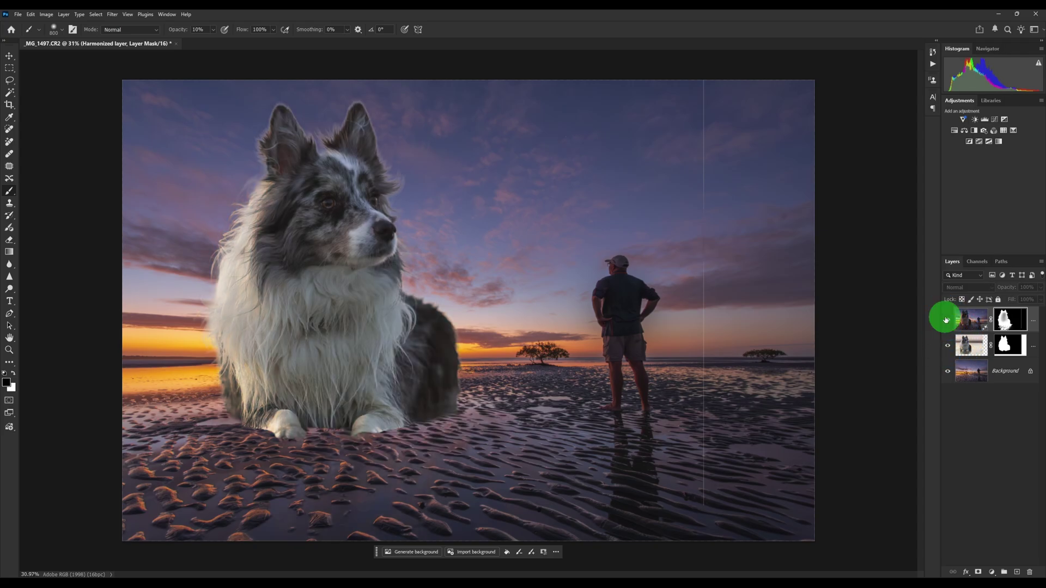
click(948, 320)
click(332, 222)
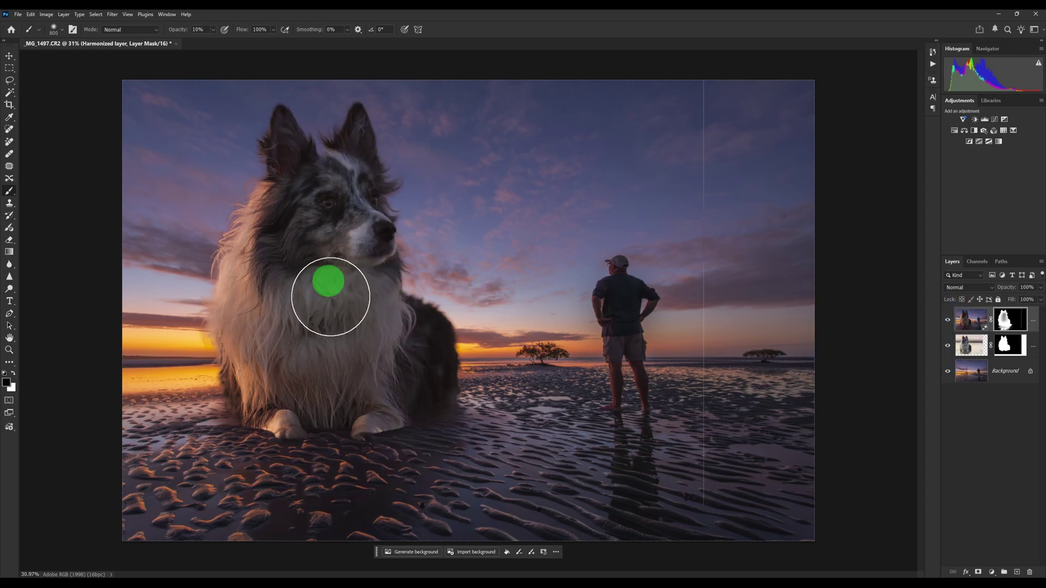
click(274, 433)
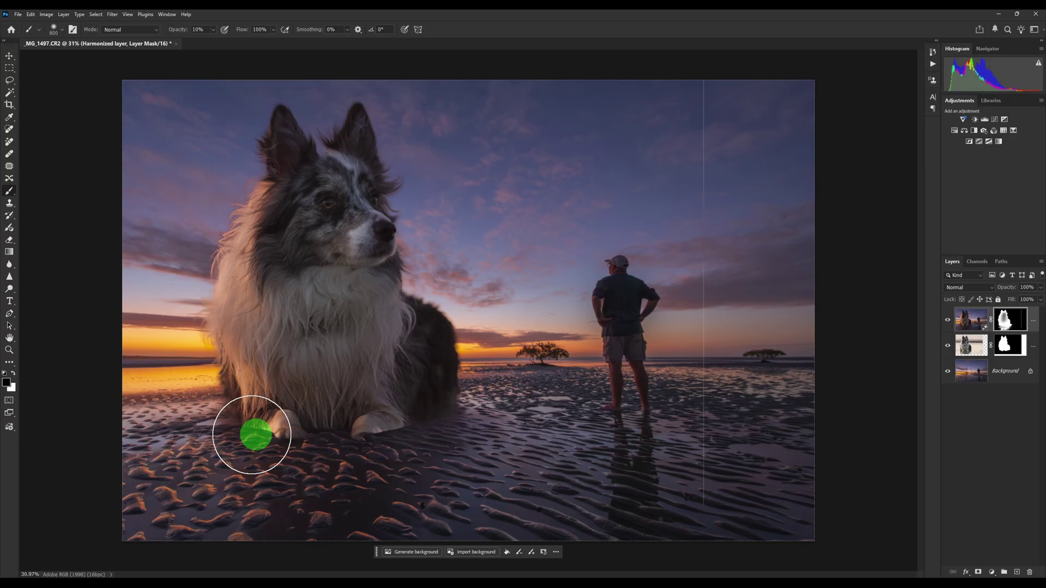
click(948, 321)
click(948, 321)
click(947, 322)
click(947, 322)
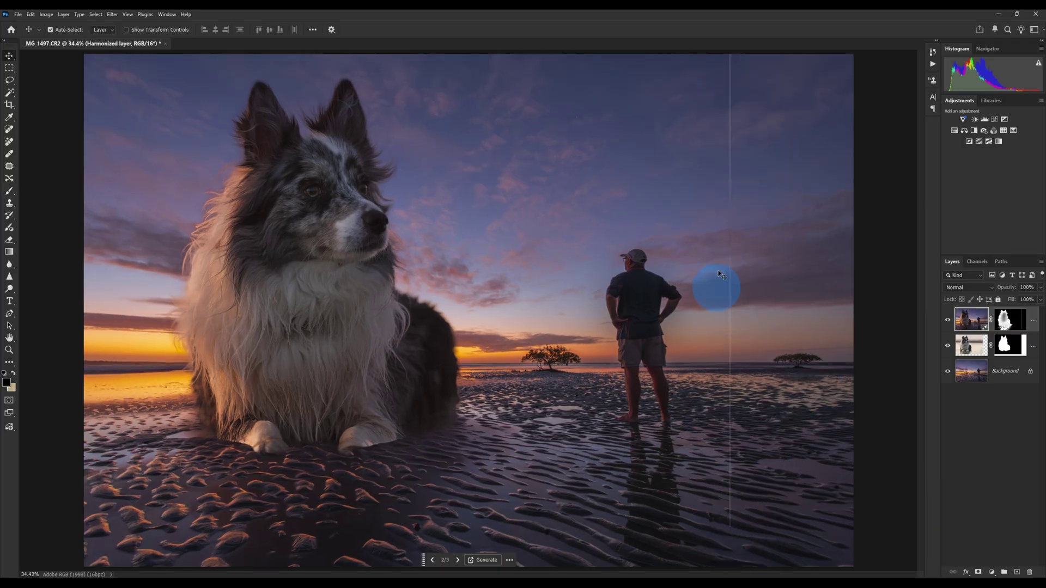
Step: Paint black at 100% brush opacity on both dog layers' masks to remove the thin vertical line beside the man
click(1018, 329)
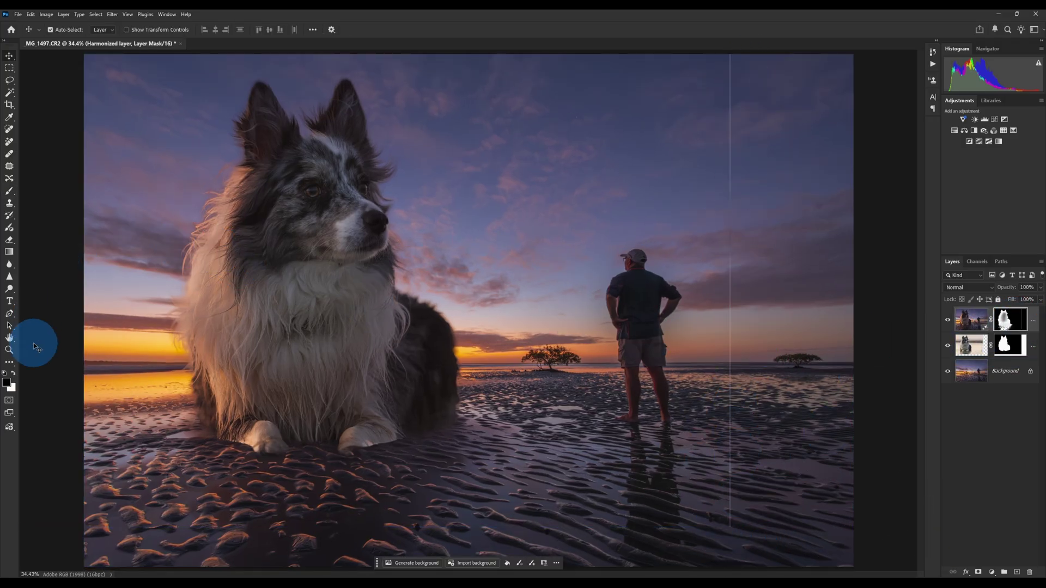
click(9, 191)
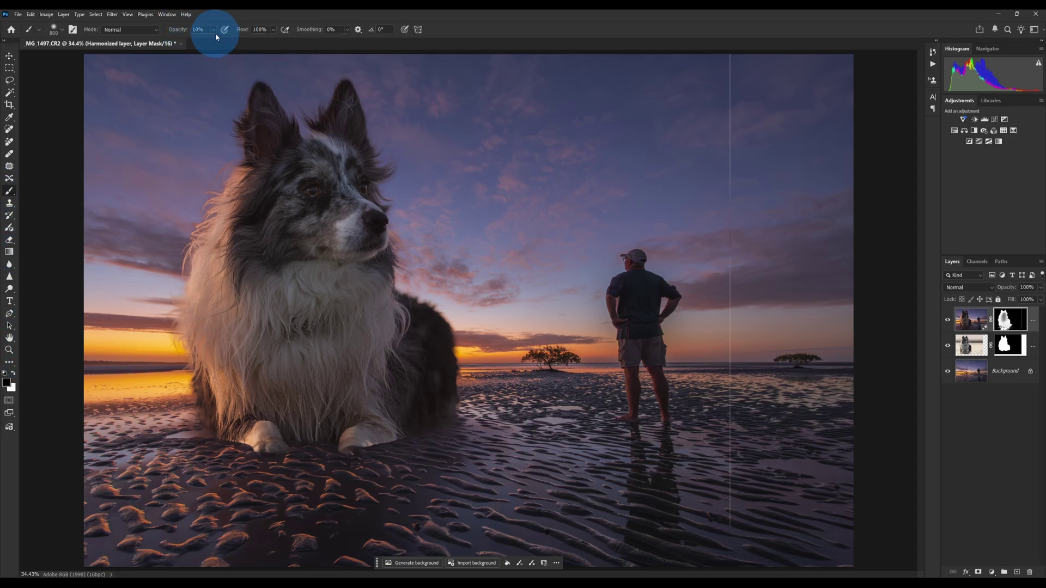
mouse_move(213, 31)
mouse_down()
mouse_move(227, 43)
mouse_move(269, 42)
mouse_up()
mouse_move(736, 276)
mouse_down()
mouse_move(729, 147)
mouse_move(737, 328)
mouse_up()
mouse_move(718, 90)
mouse_down()
mouse_move(727, 187)
mouse_move(714, 532)
mouse_move(712, 239)
mouse_move(752, 525)
mouse_move(747, 52)
mouse_up()
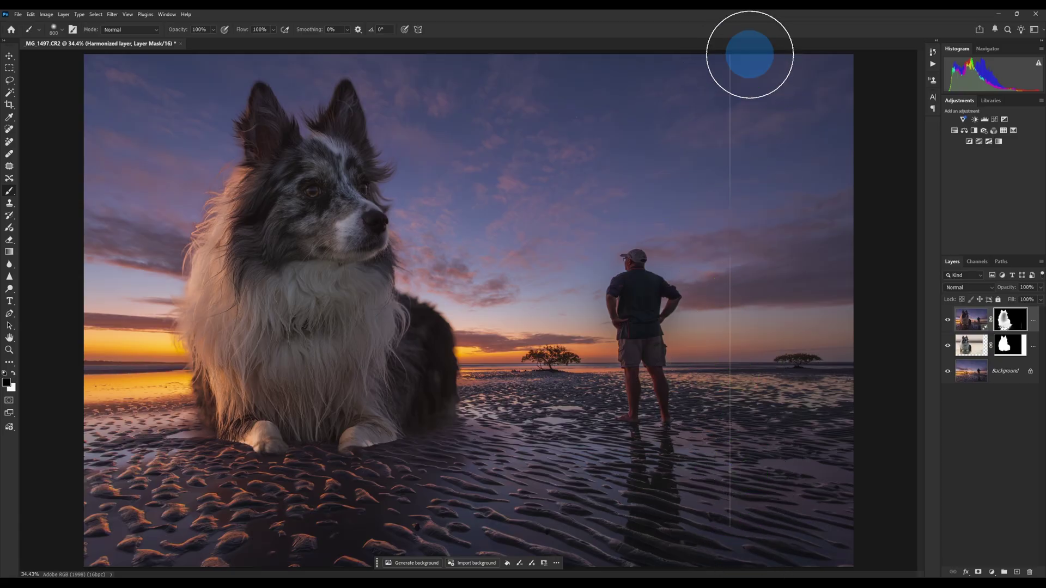
click(1012, 344)
mouse_move(730, 515)
mouse_down()
mouse_move(724, 325)
mouse_move(735, 33)
mouse_move(743, 518)
mouse_up()
click(1003, 347)
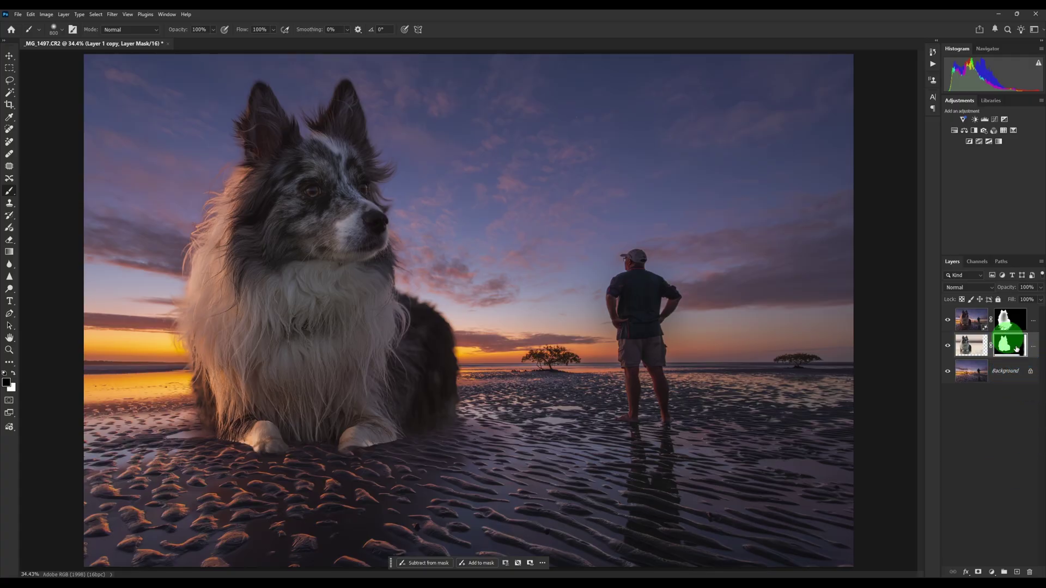
click(1009, 319)
mouse_move(737, 420)
mouse_down()
mouse_move(684, 414)
mouse_move(658, 100)
mouse_move(688, 311)
mouse_move(681, 536)
mouse_move(703, 545)
mouse_up()
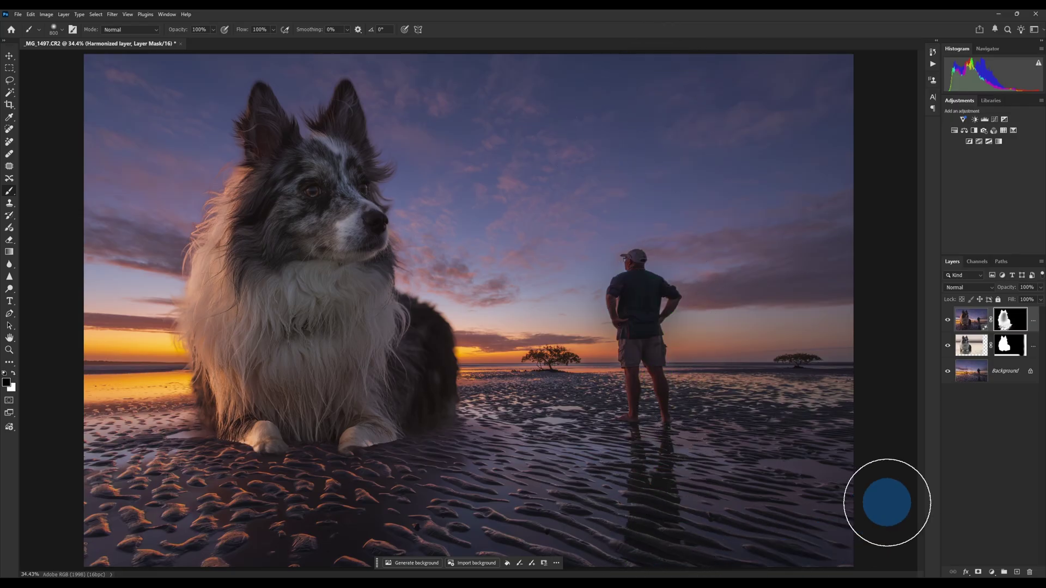
Step: Flatten the image into a single background layer and hide the Contextual Task Bar
click(64, 14)
click(87, 341)
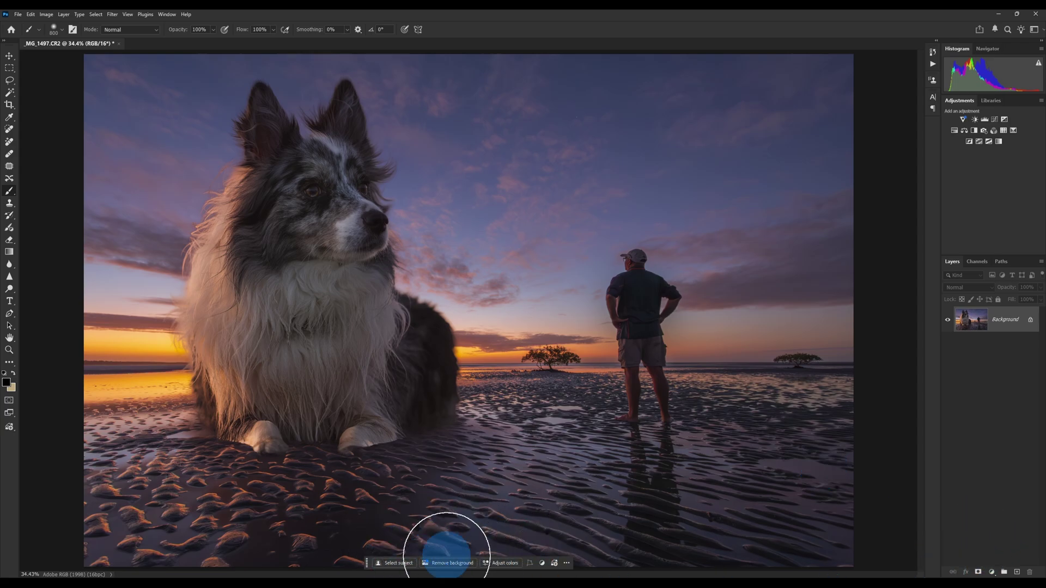
click(566, 564)
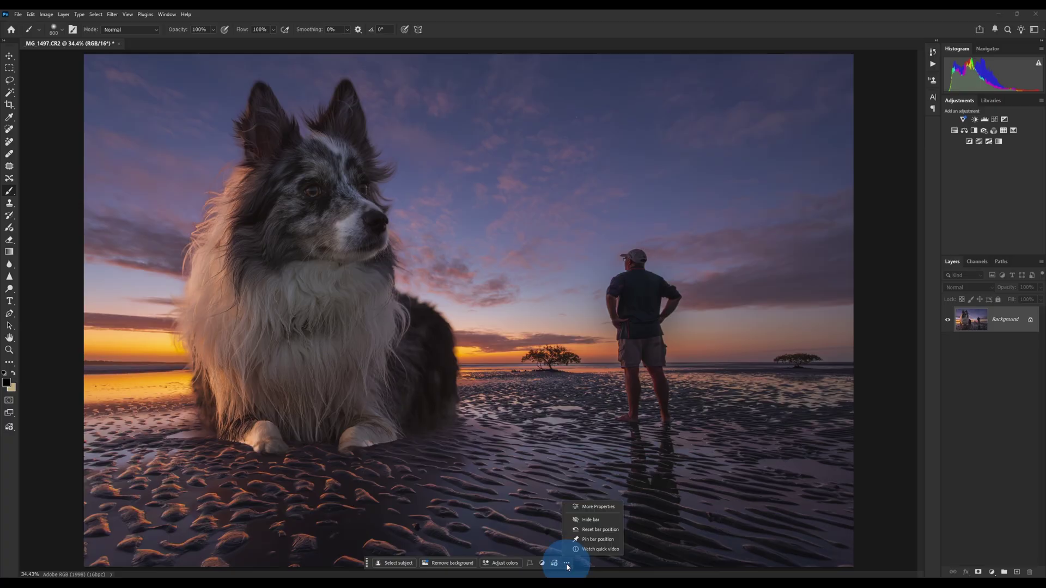
click(599, 520)
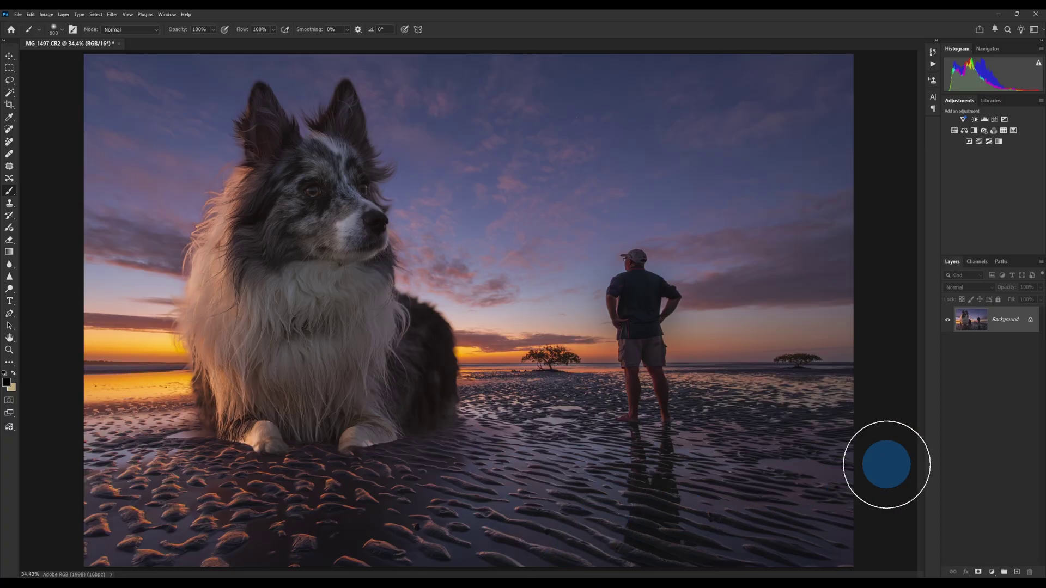